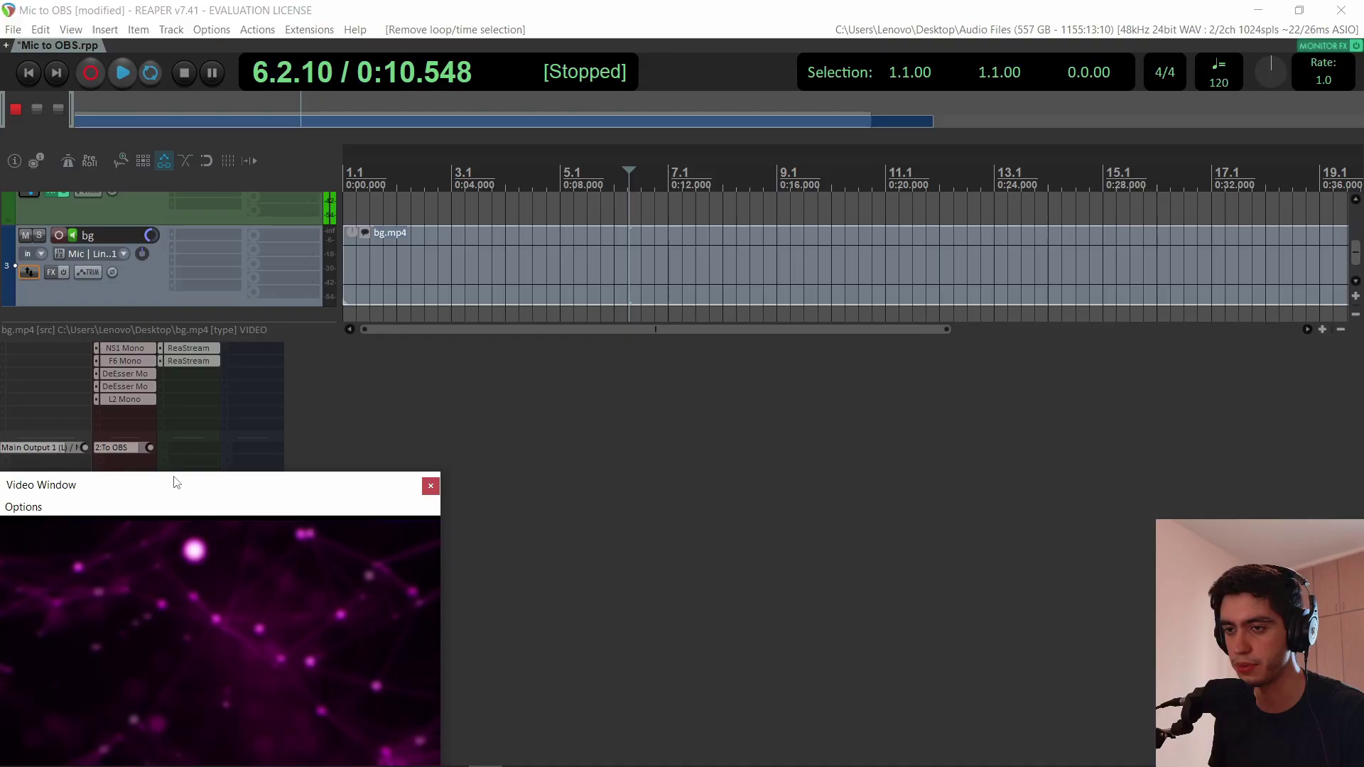
- Move the Video Window to the centre to reveal the mixer, then briefly play and stop bg.mp4
left_click_drag(176, 483, 749, 394)
key("space")
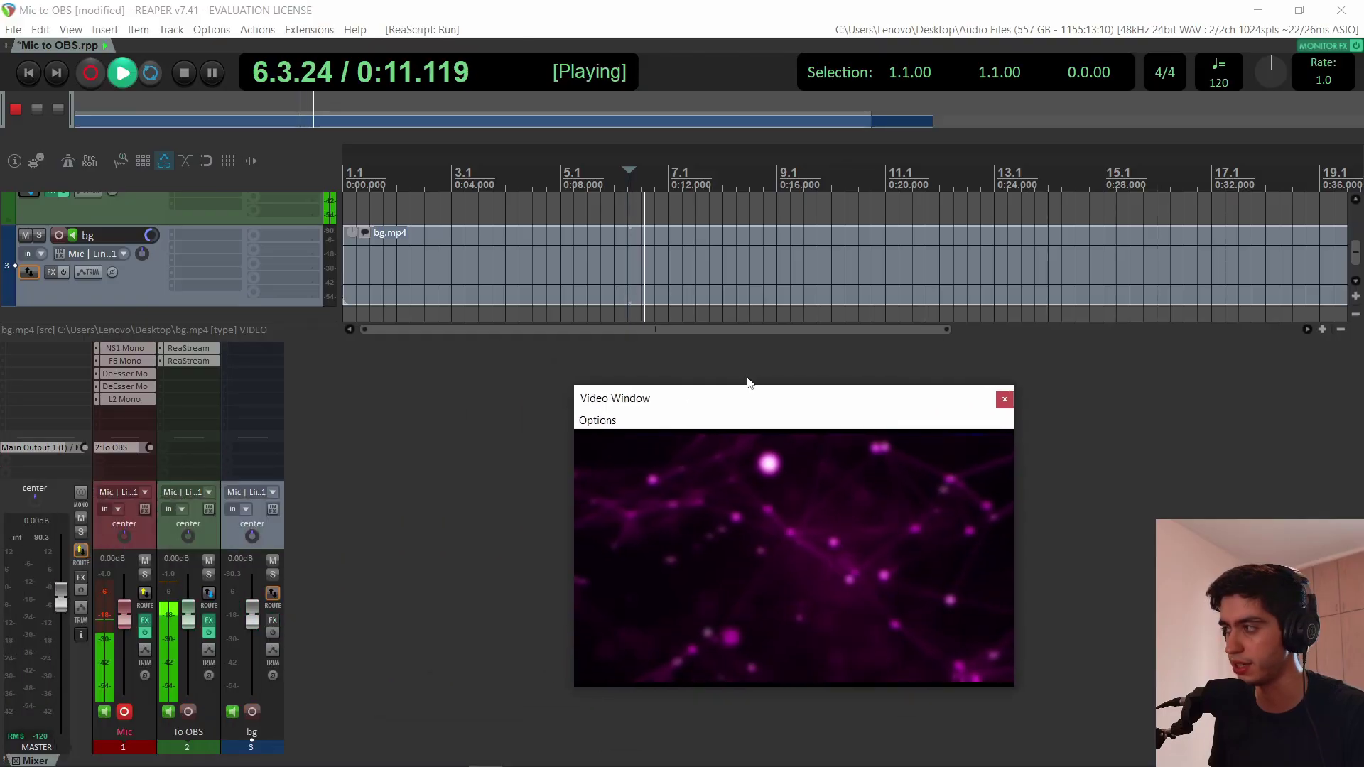
key("space")
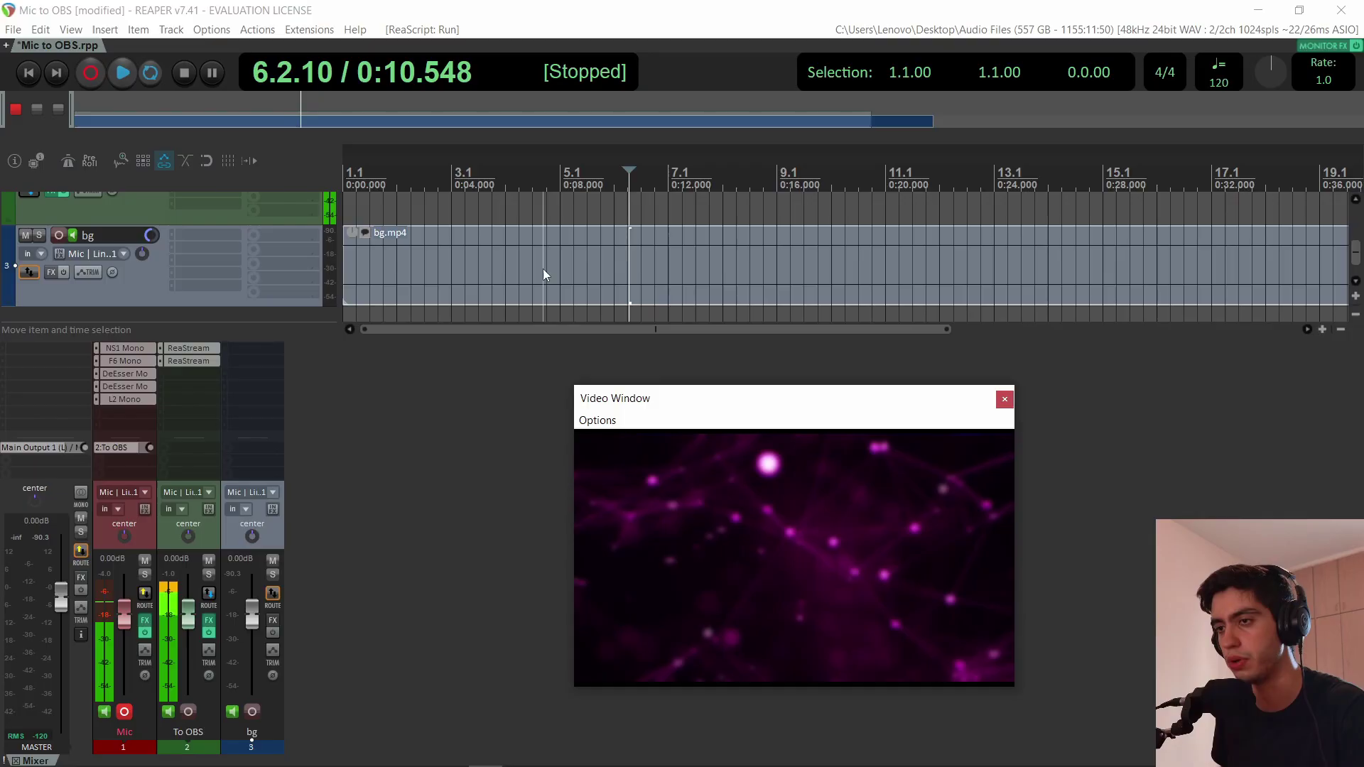
left_click(681, 247)
right_click(671, 246)
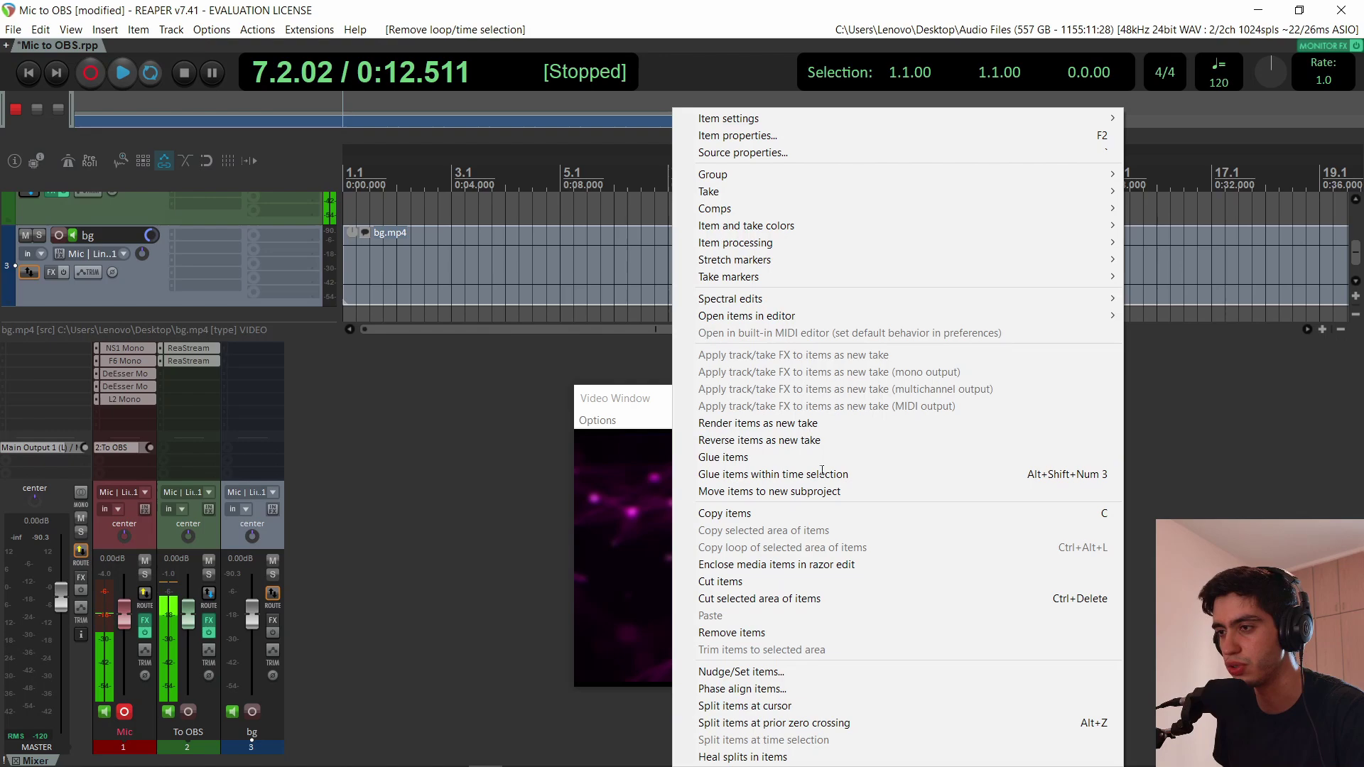
key("Escape")
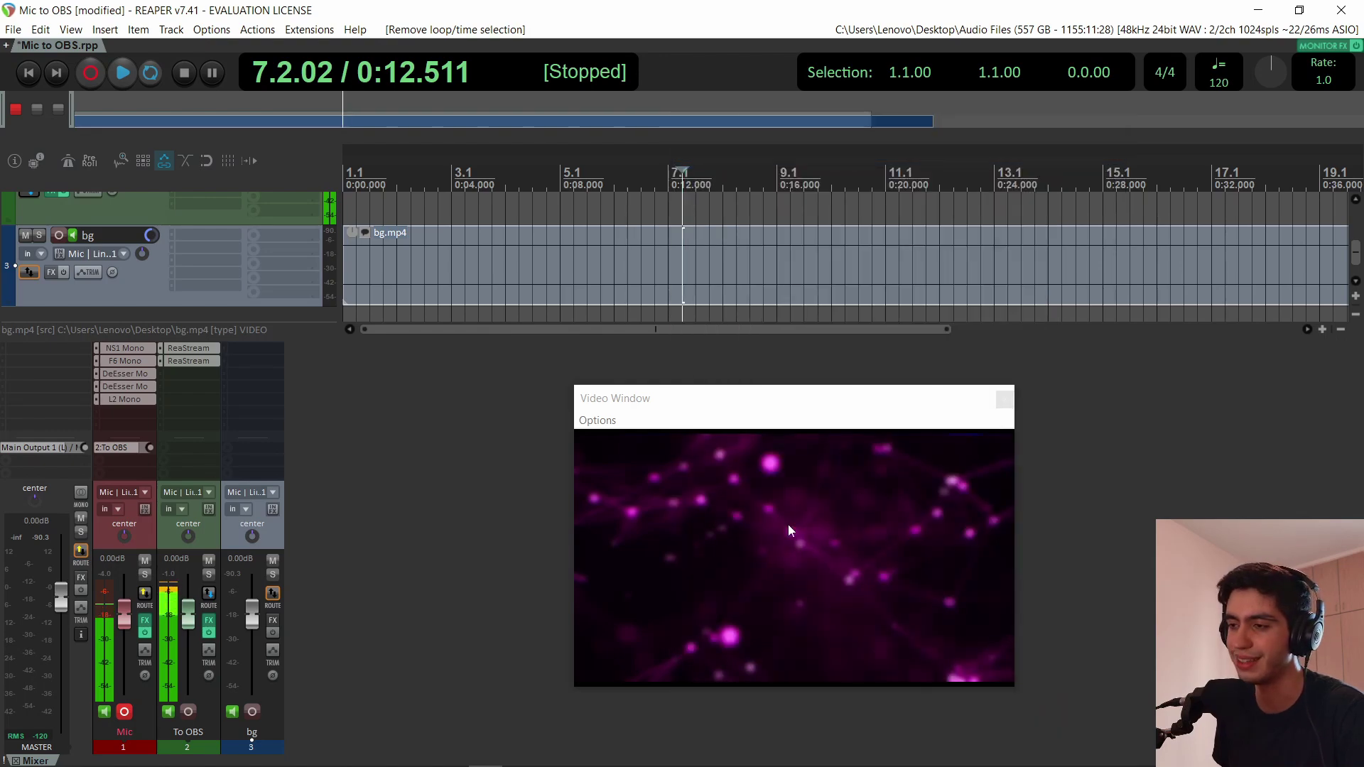
right_click(790, 530)
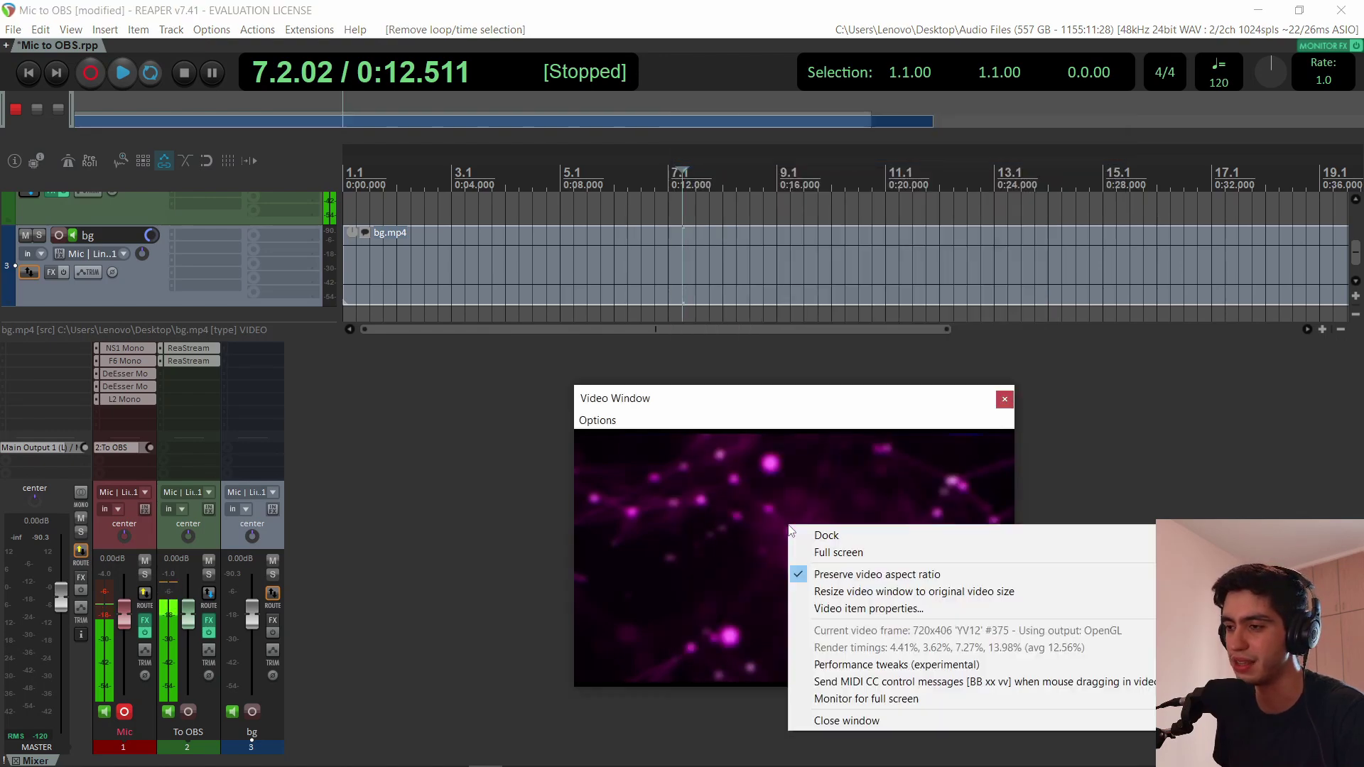
left_click(865, 608)
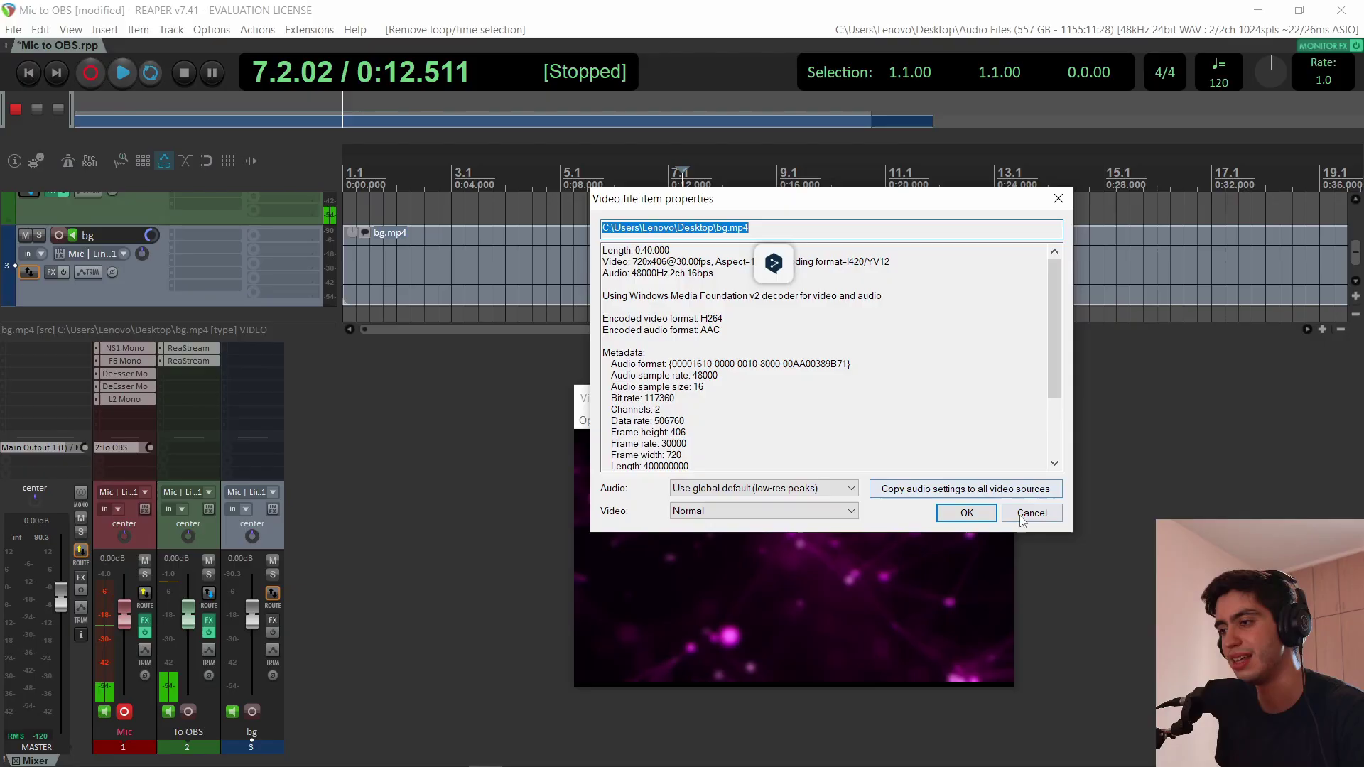
left_click(966, 513)
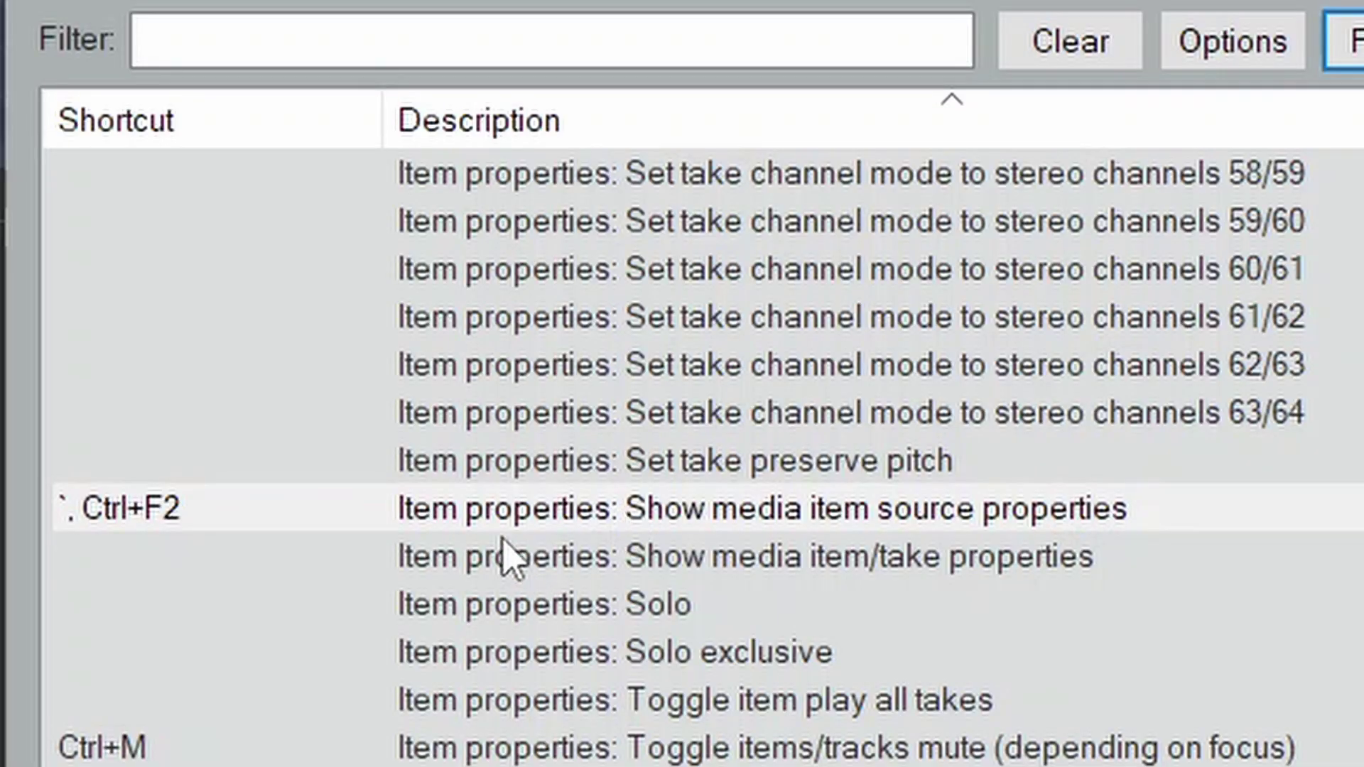
left_click(987, 524)
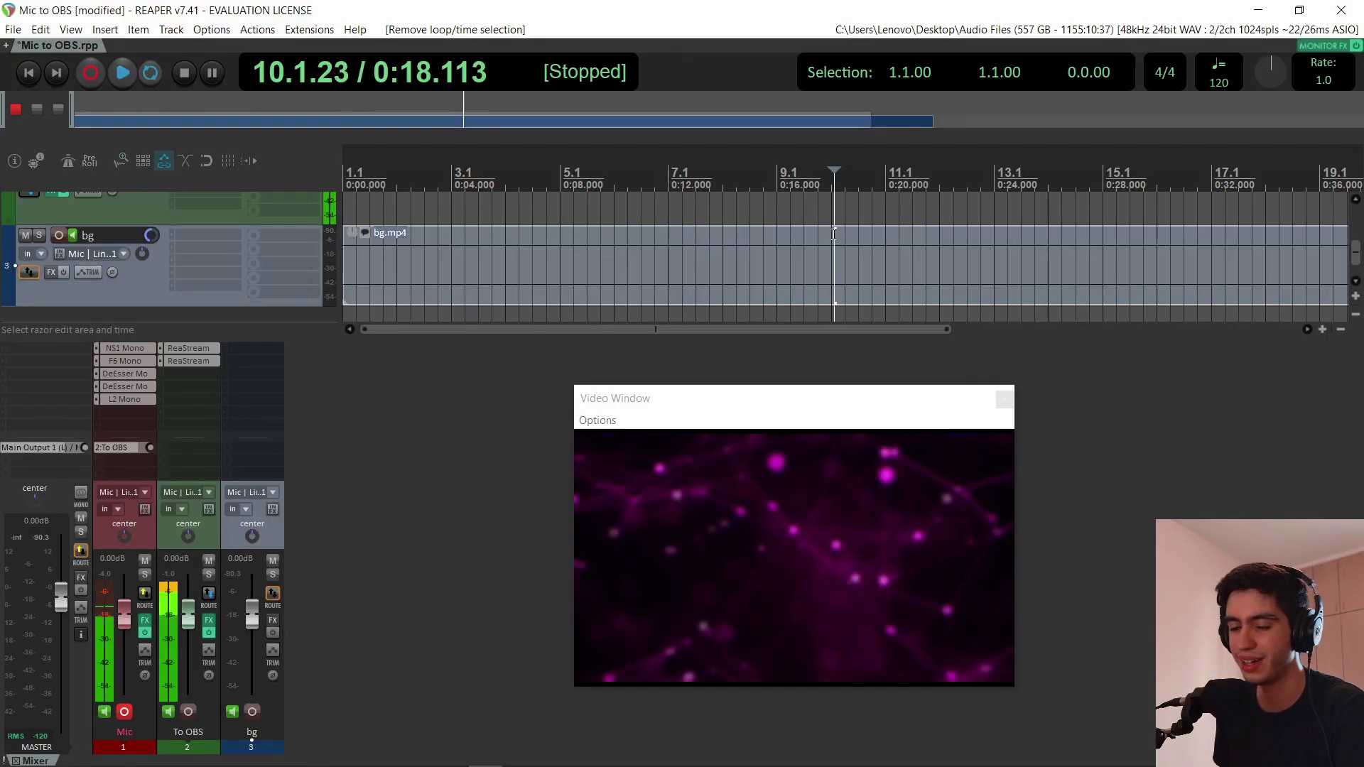
- Set the bg.mp4 clip's audio to Low-resolution peaks in its Video file item properties
double_click(833, 234)
left_click(735, 489)
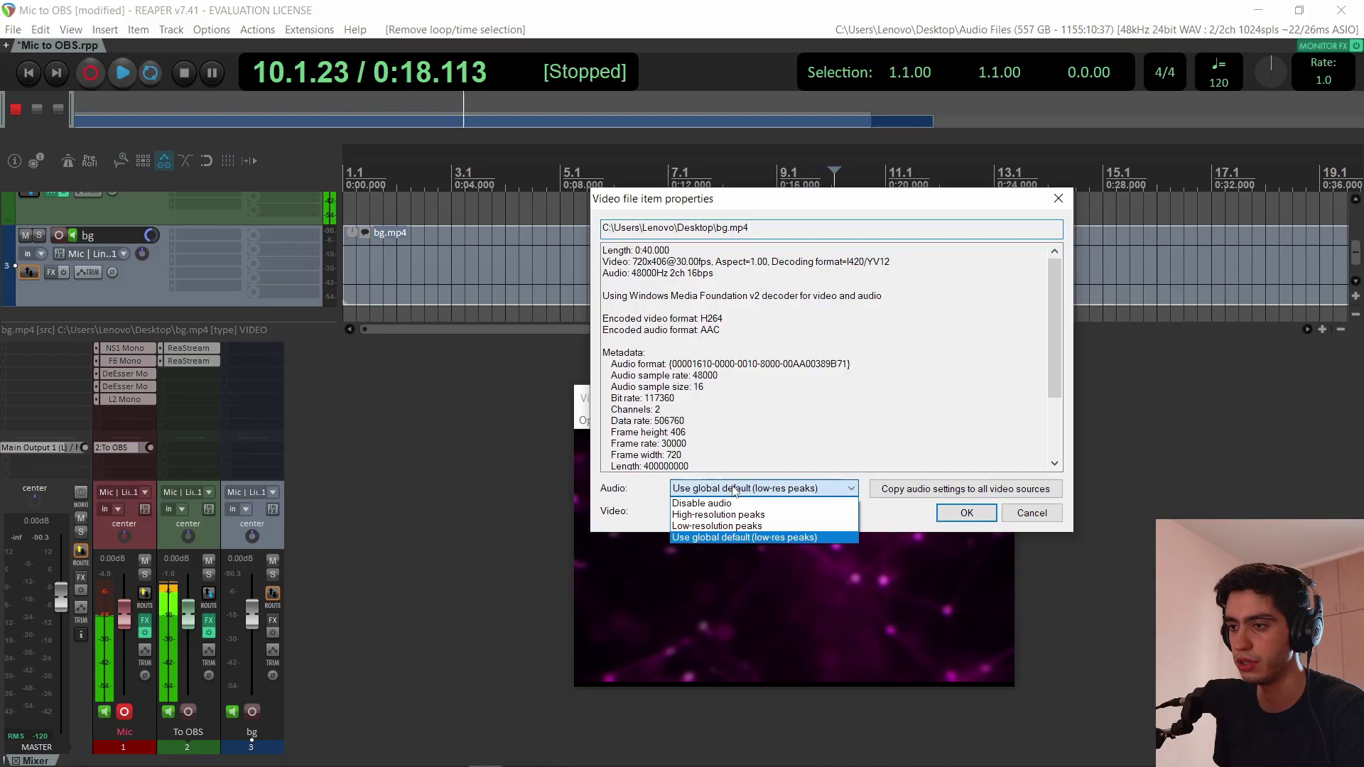
left_click(701, 503)
left_click(764, 488)
left_click(781, 526)
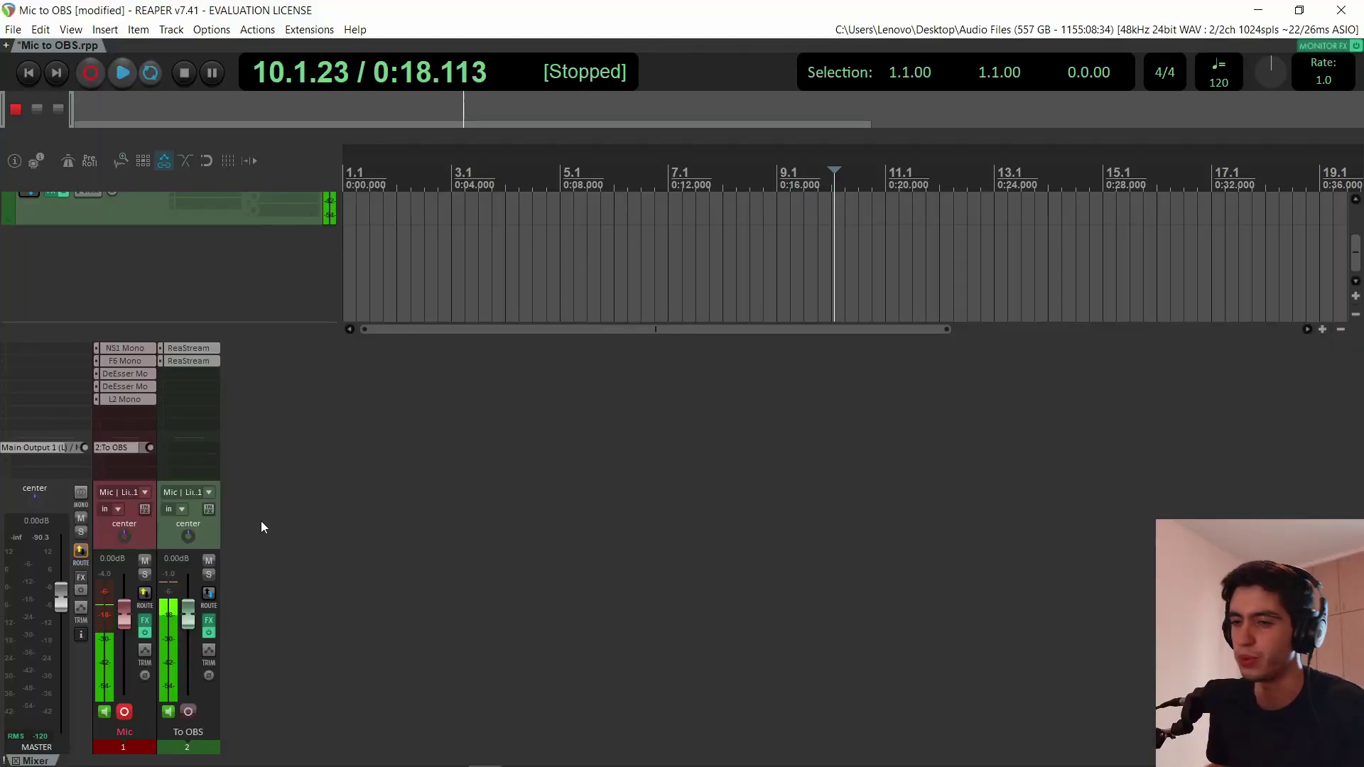
- Insert a new empty track 3 by double-clicking blank space in the mixer
double_click(249, 605)
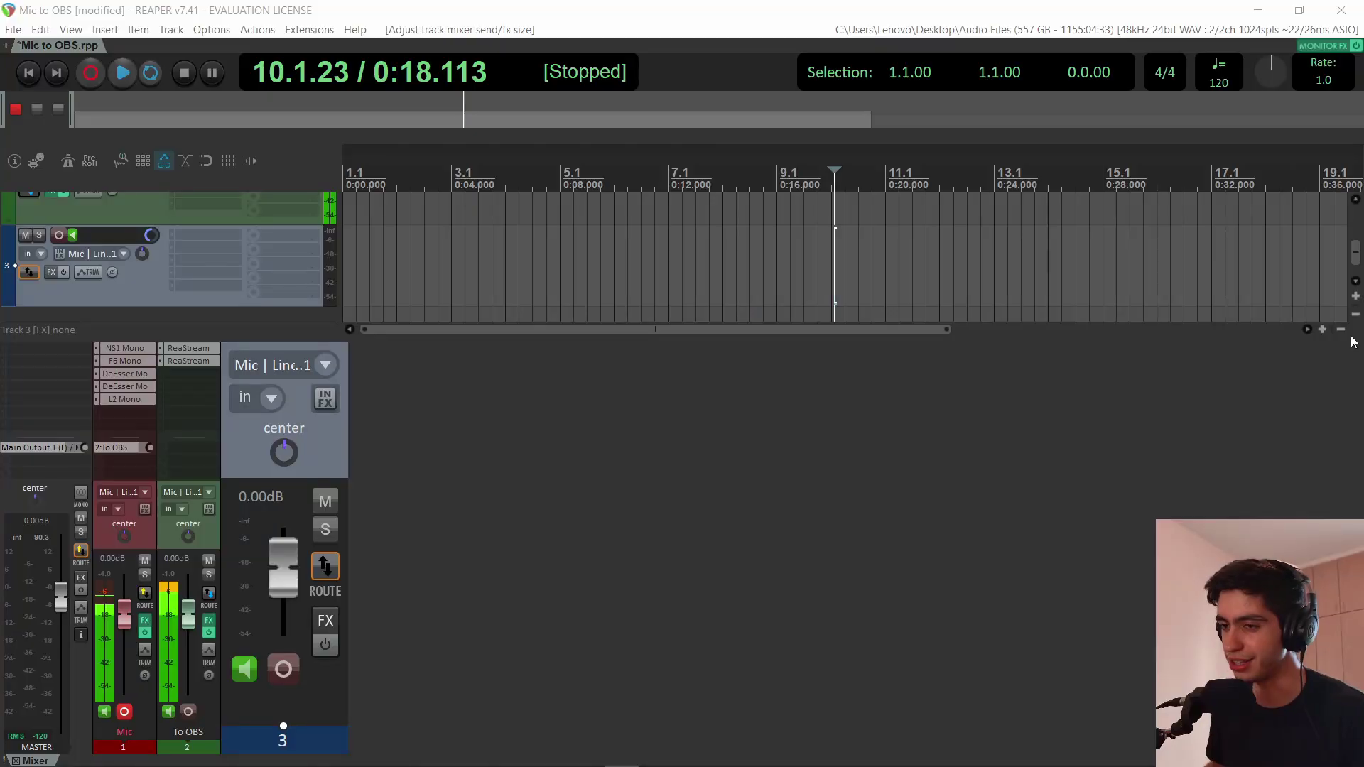
- Add track 4 and apply a different theme from Options > Themes
double_click(466, 531)
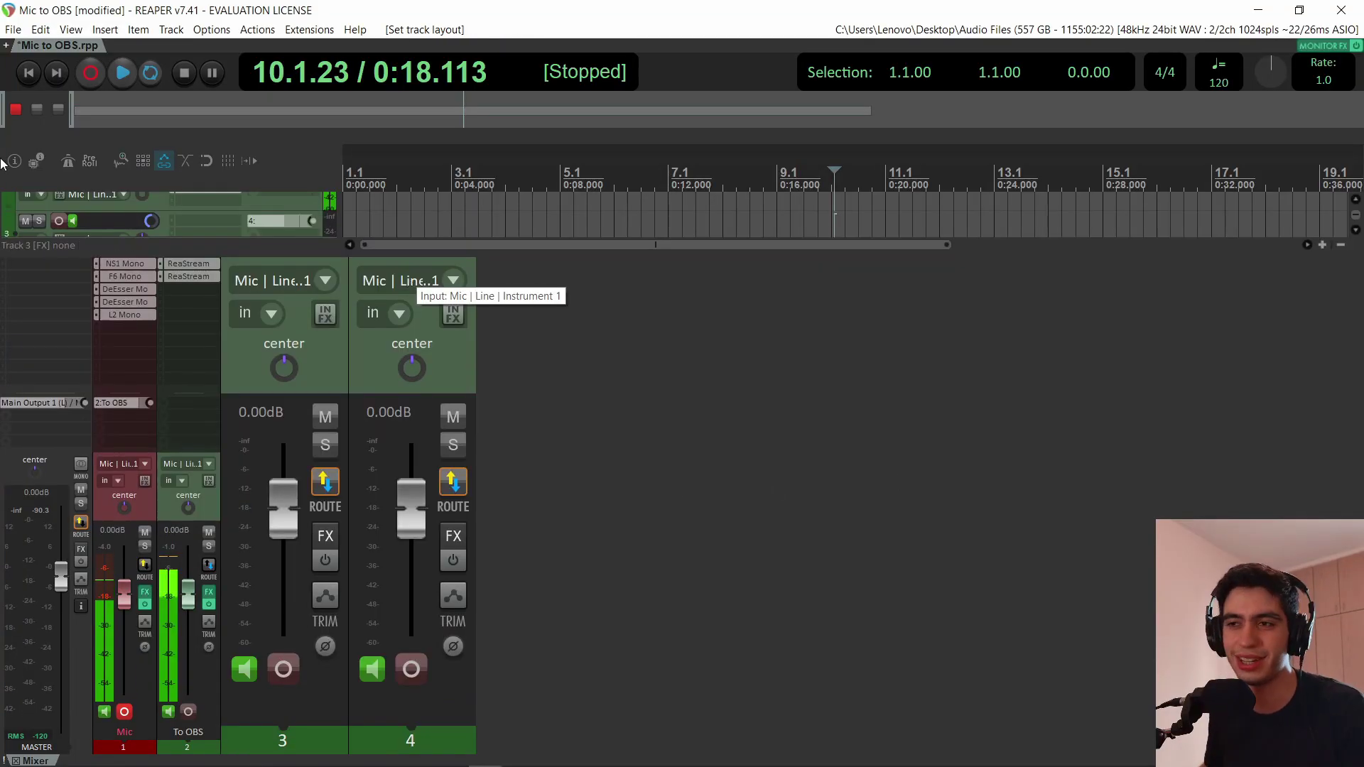
left_click(211, 30)
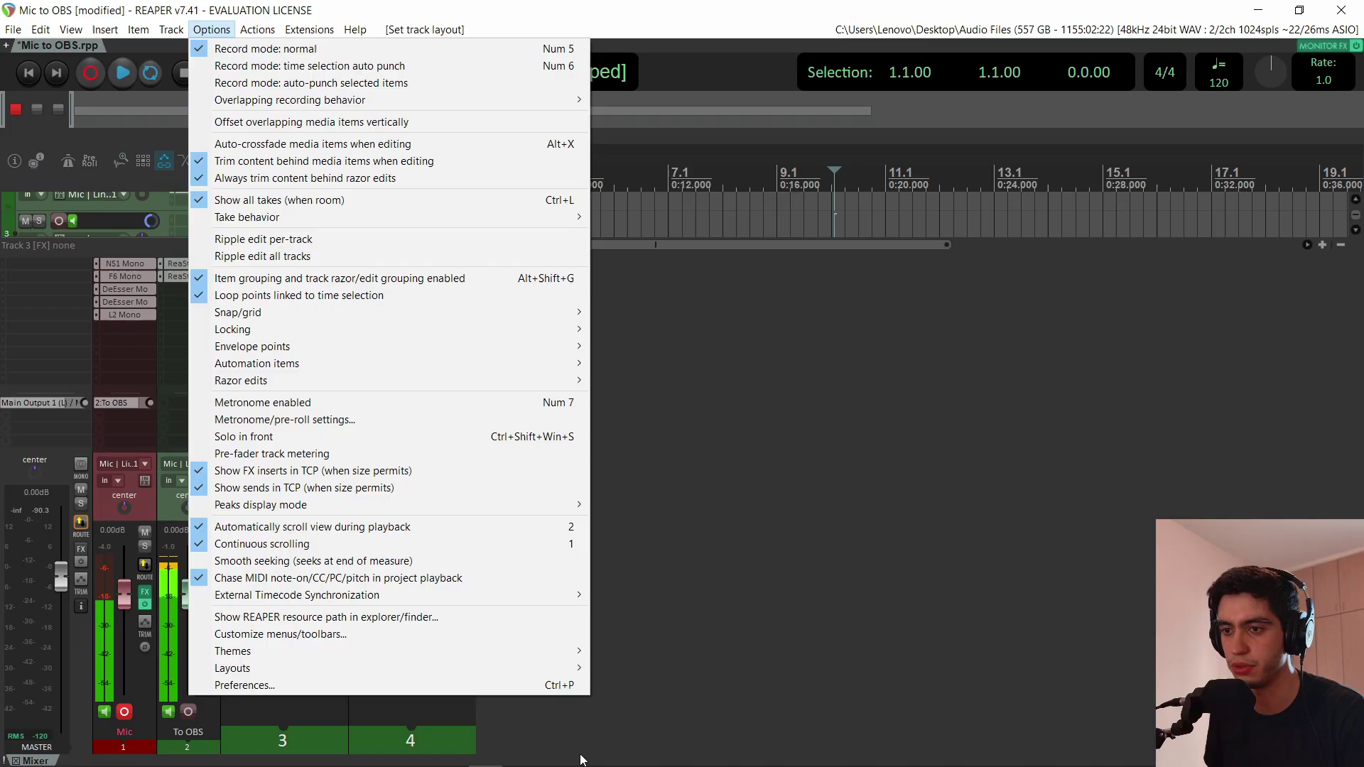
left_click(424, 480)
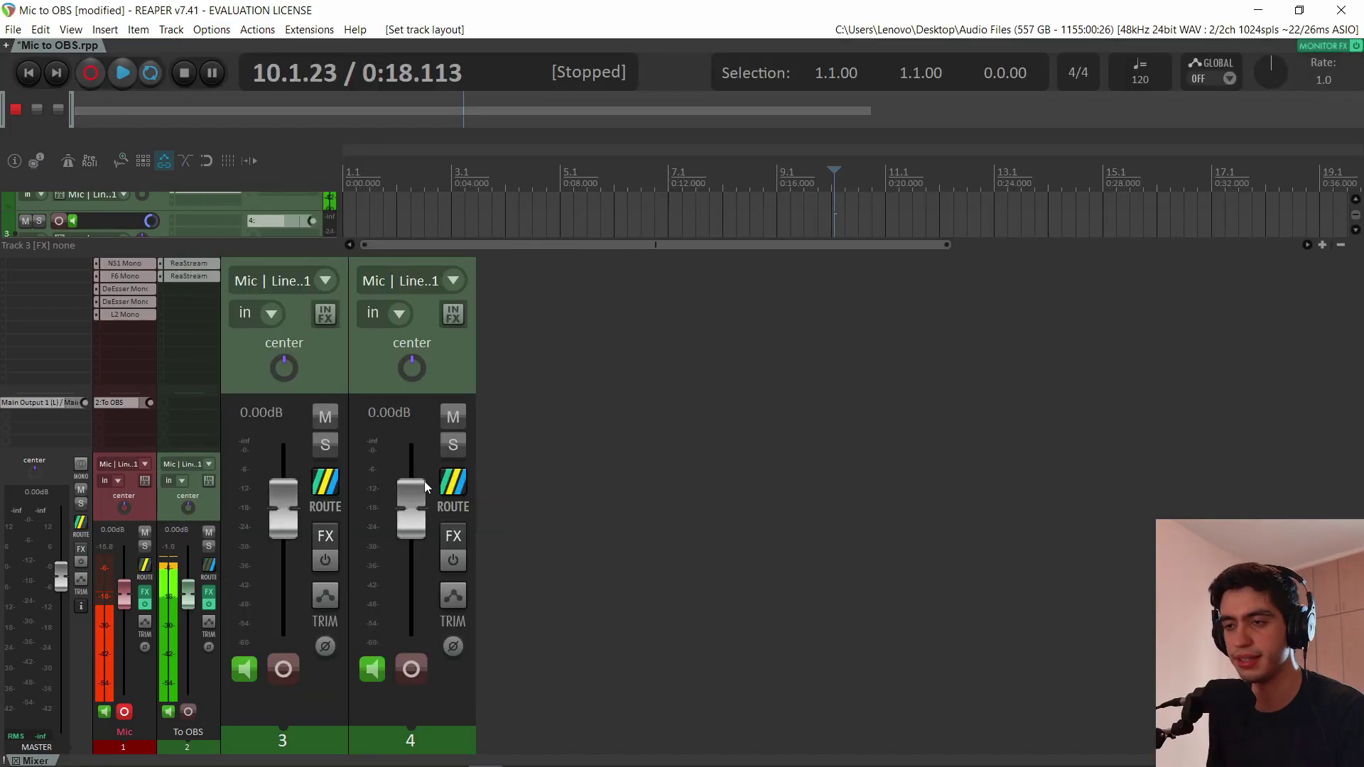
- Turn off track 3's Master send, and delete then restore its send to track 4
left_click(326, 483)
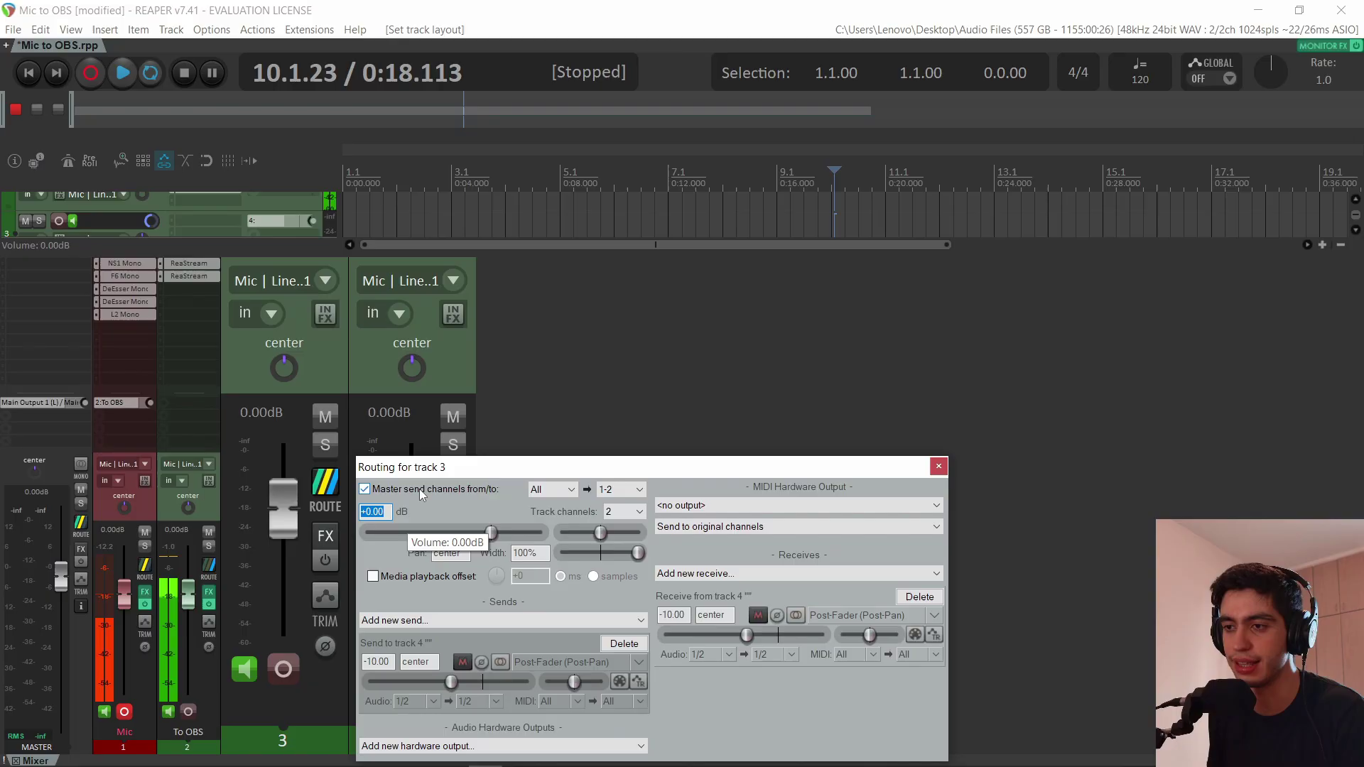
left_click(419, 489)
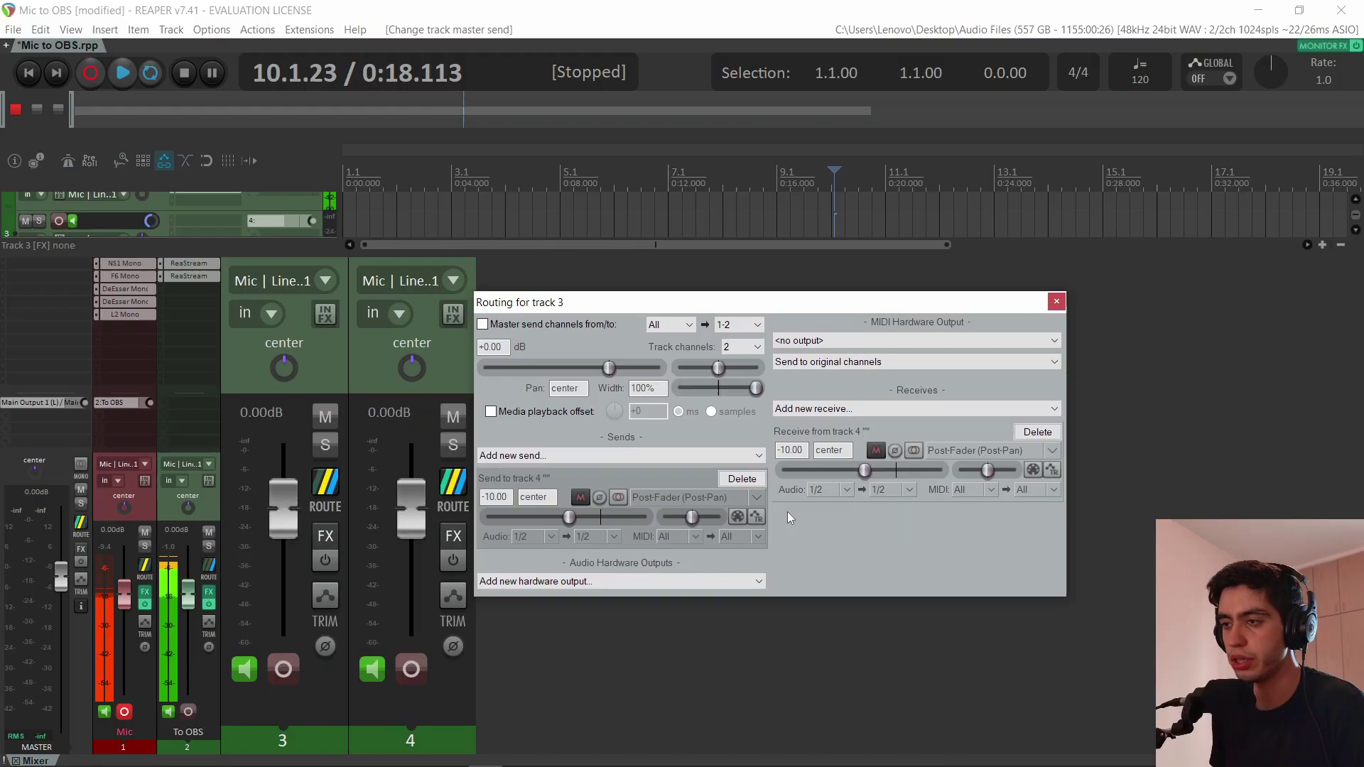
left_click(742, 478)
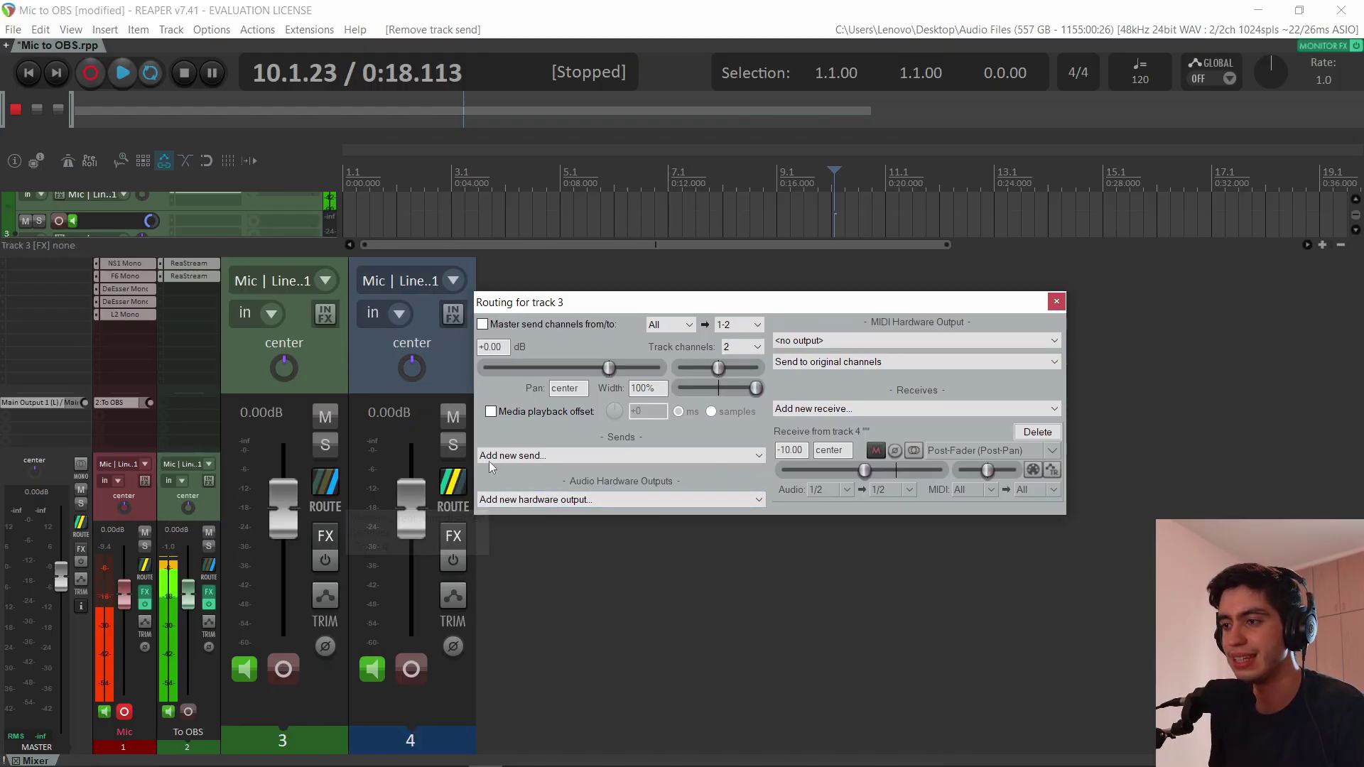
key("ctrl+z")
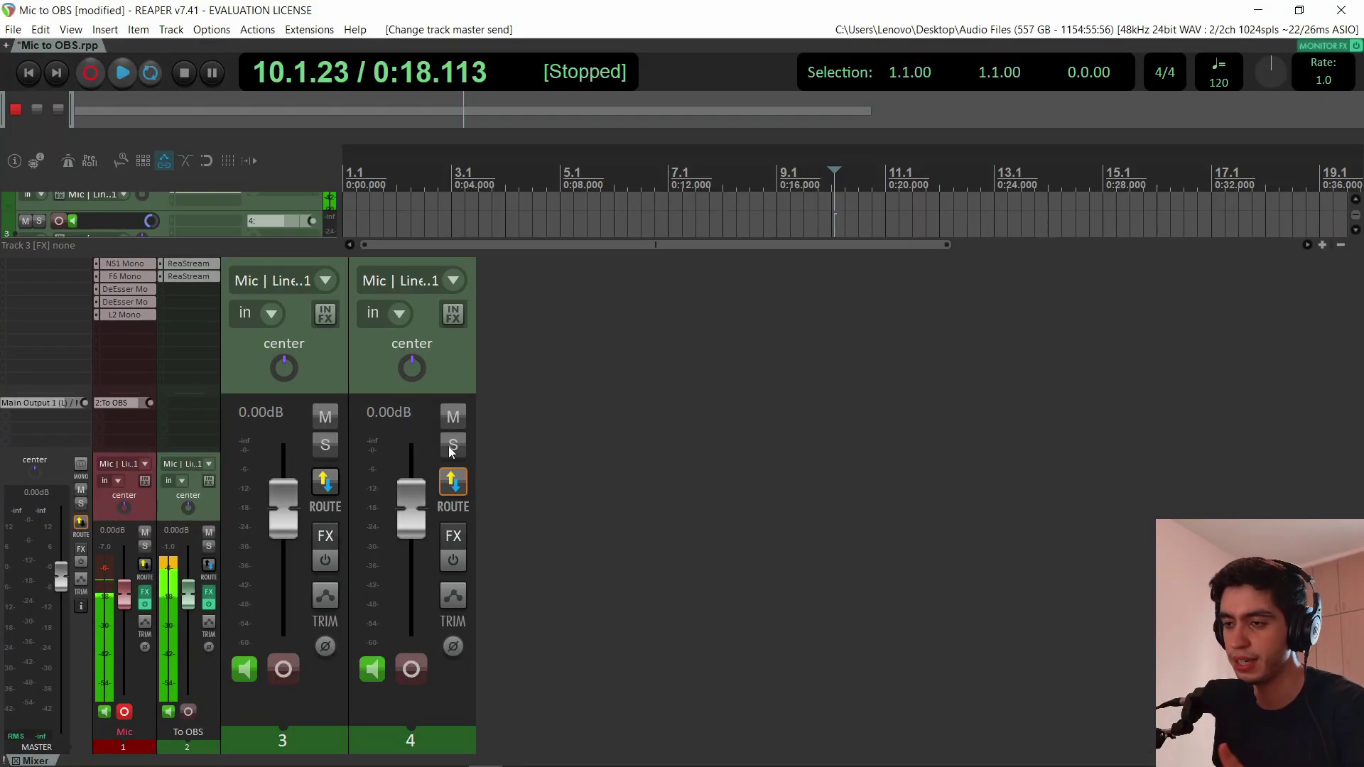
- Delete track 3's receive from track 4 in its Routing window
left_click(452, 482)
left_click(917, 597)
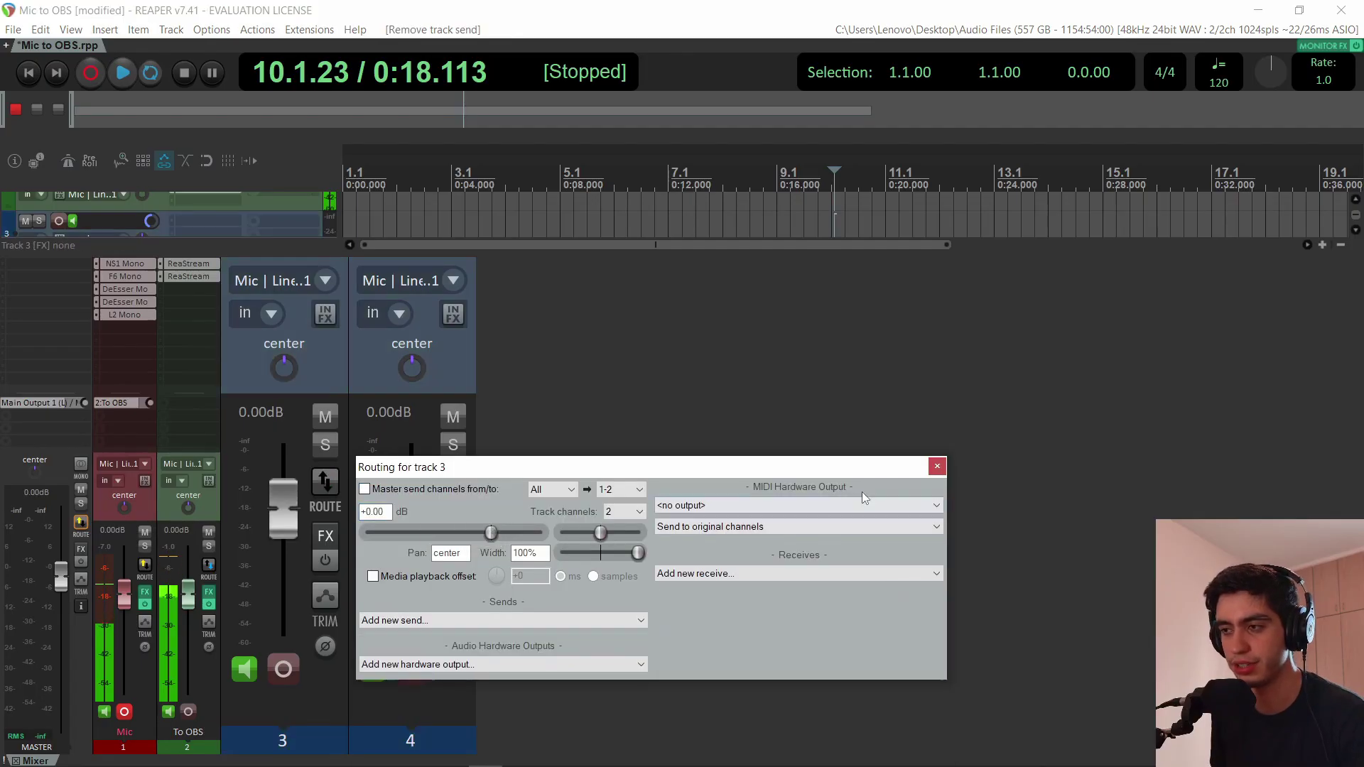
left_click_drag(861, 468, 1149, 351)
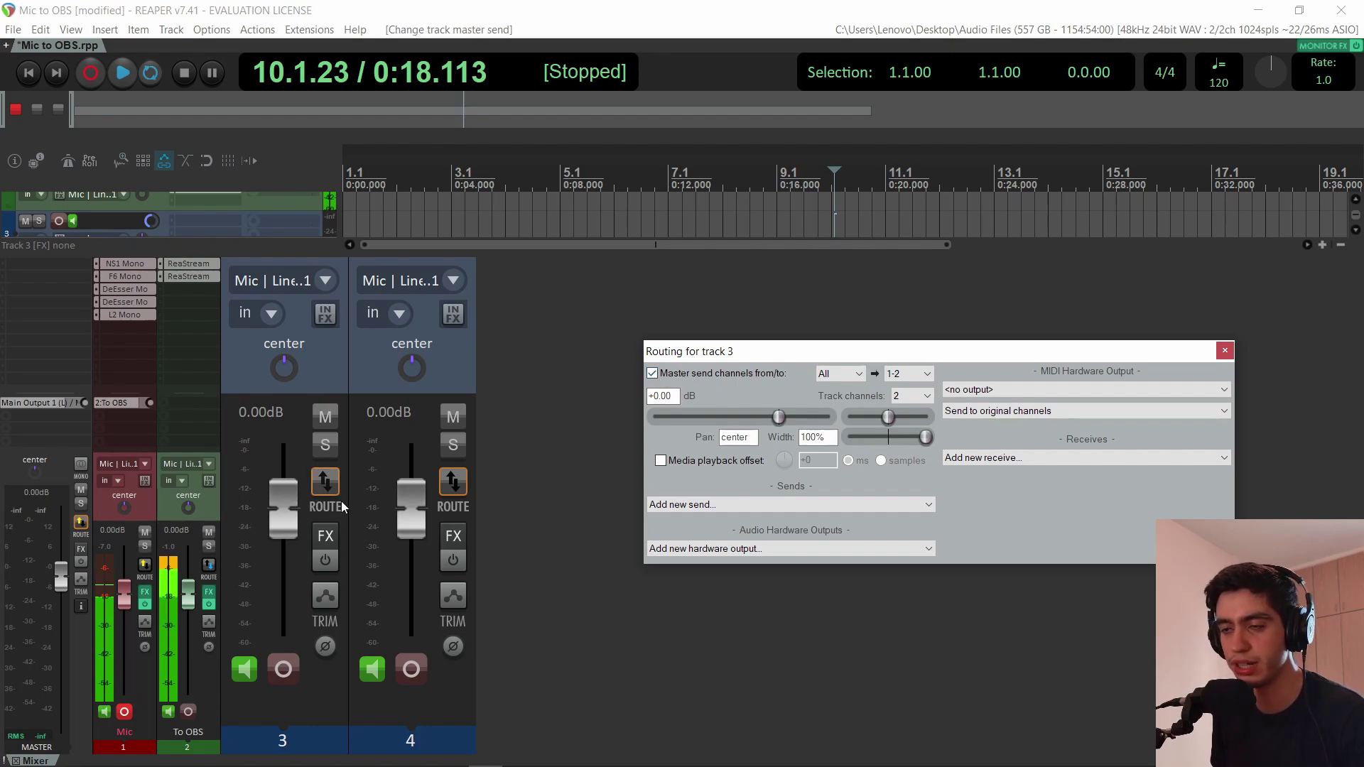
left_click(324, 475)
- Drag track 4's ROUTE onto track 3 so track 4 sends into track 3
left_click_drag(339, 487, 427, 436)
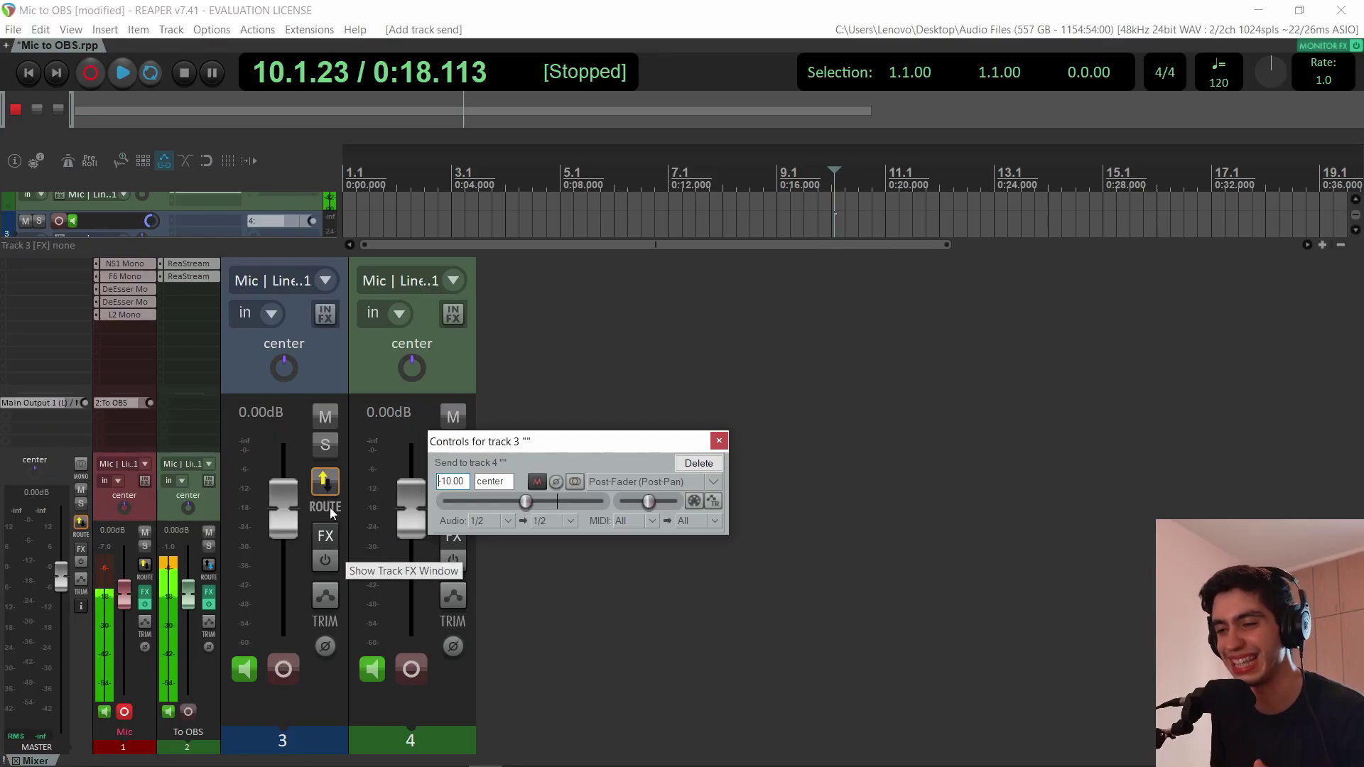
key("ctrl+z")
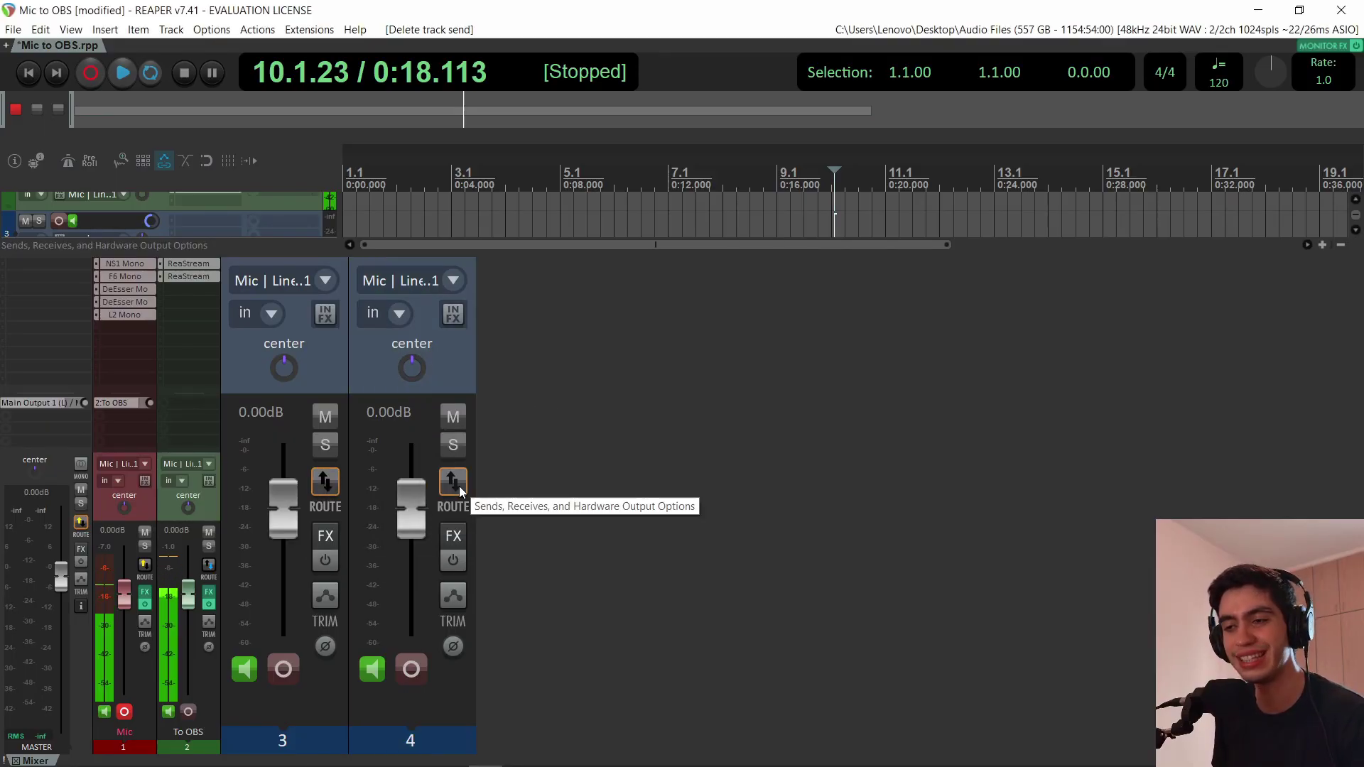
left_click_drag(458, 485, 336, 485)
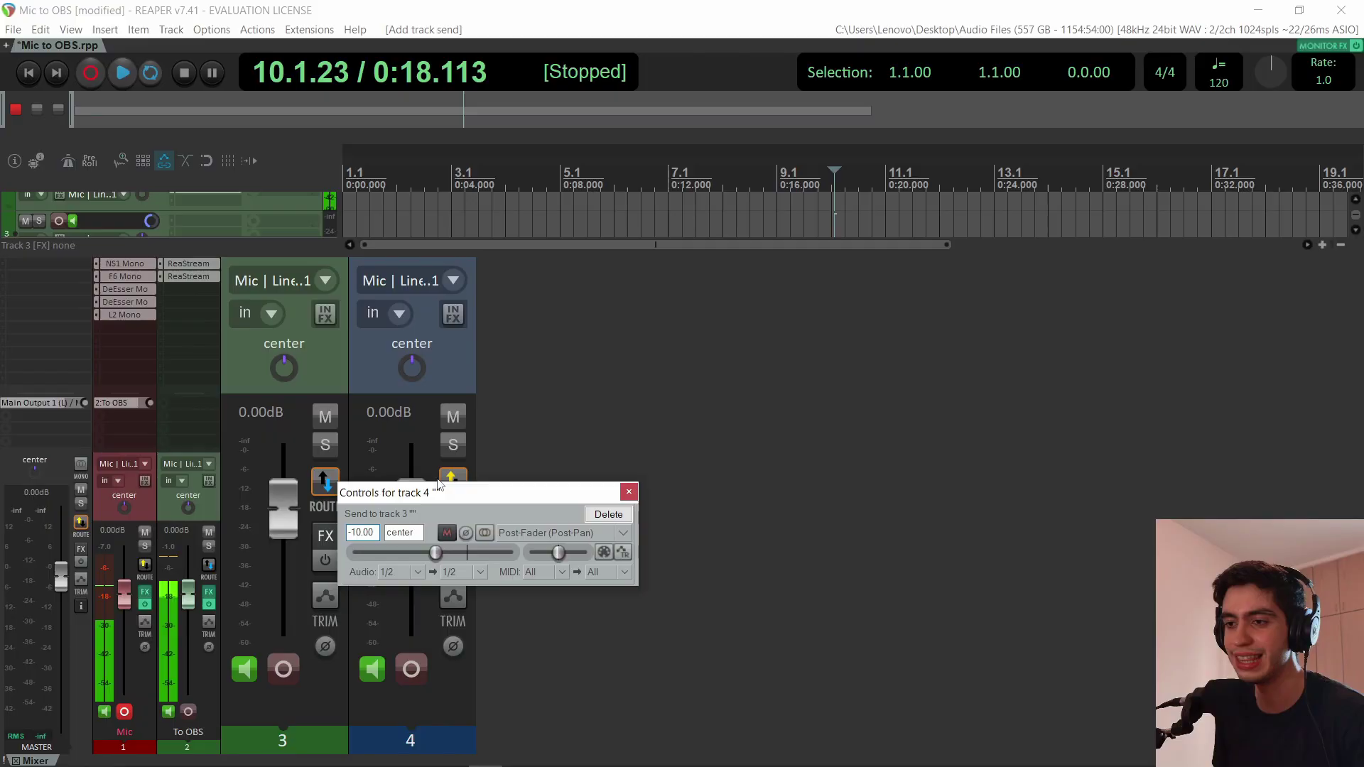
left_click_drag(462, 500, 659, 414)
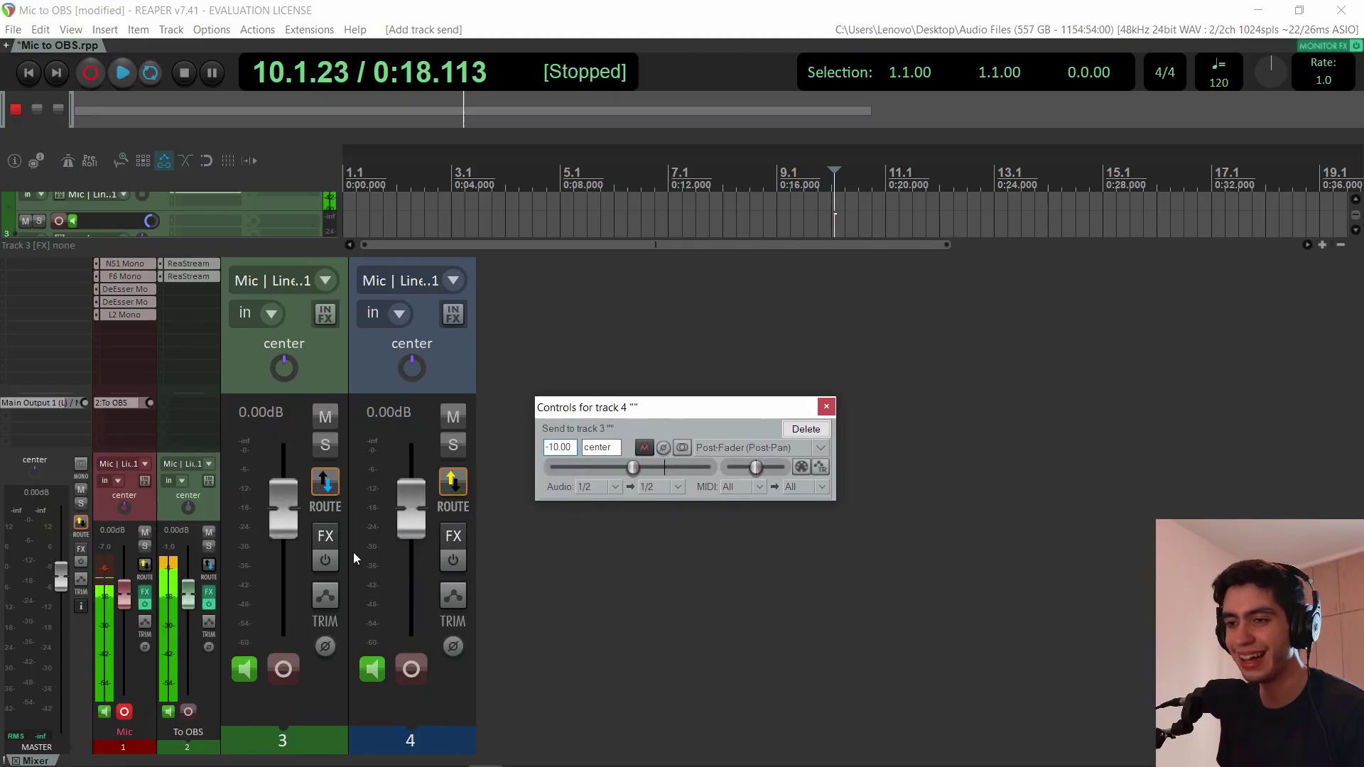
left_click(313, 368)
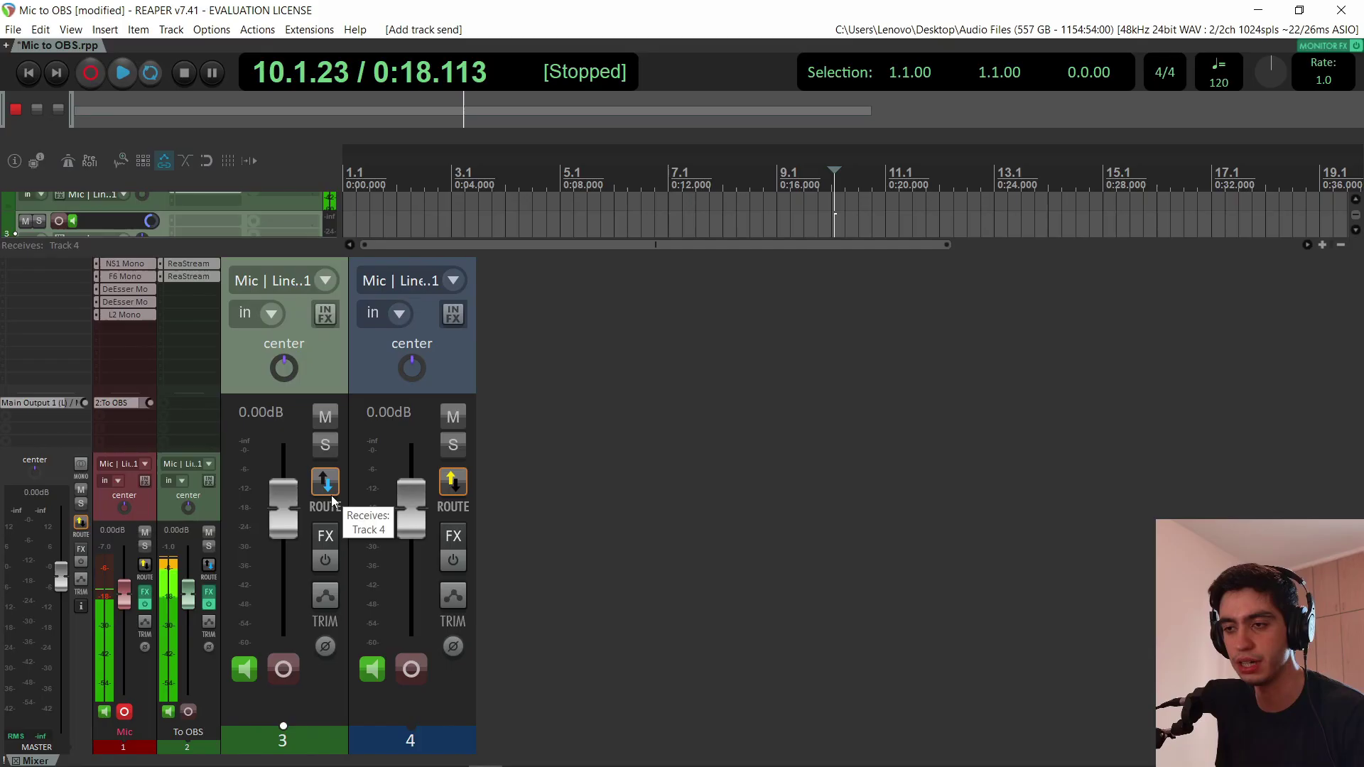
- Toggle track 4's master send and review track 3's routing settings
left_click(454, 486)
left_click(502, 491)
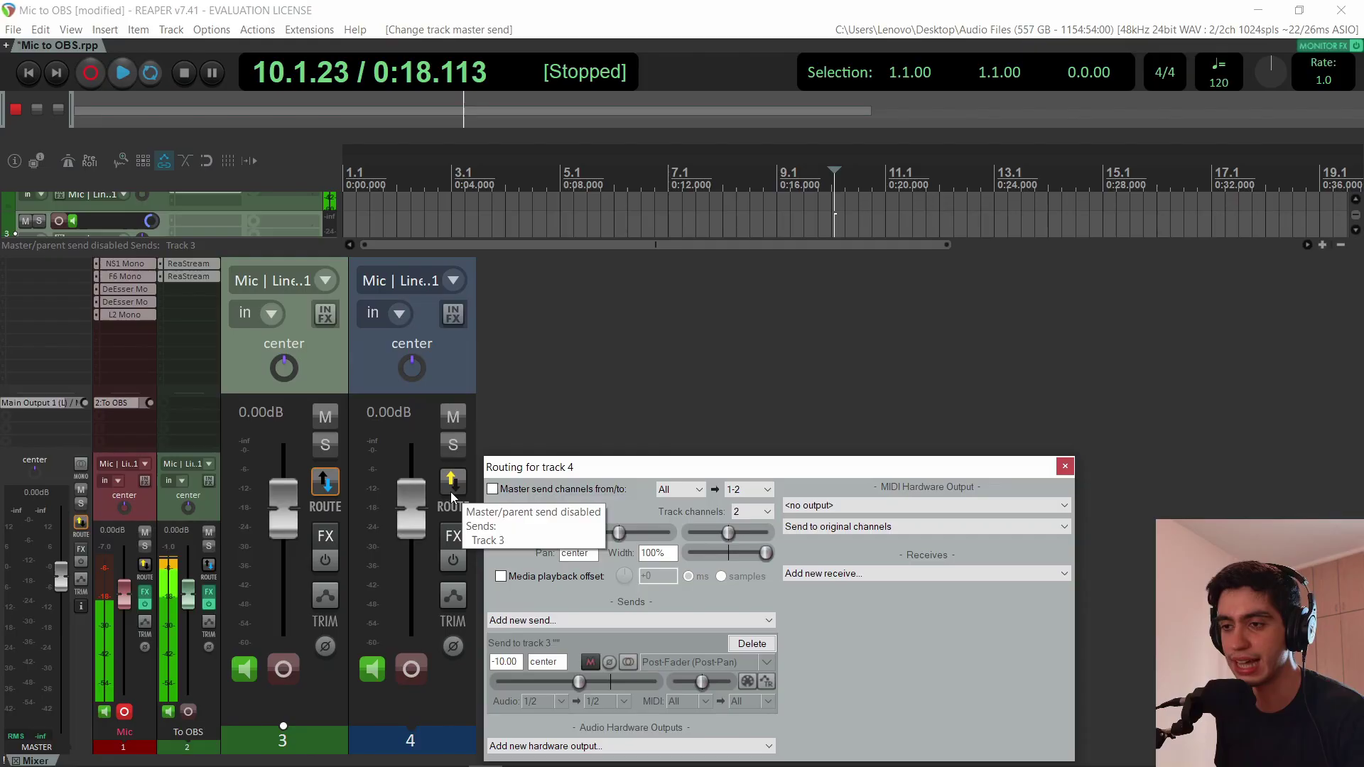
left_click(324, 485)
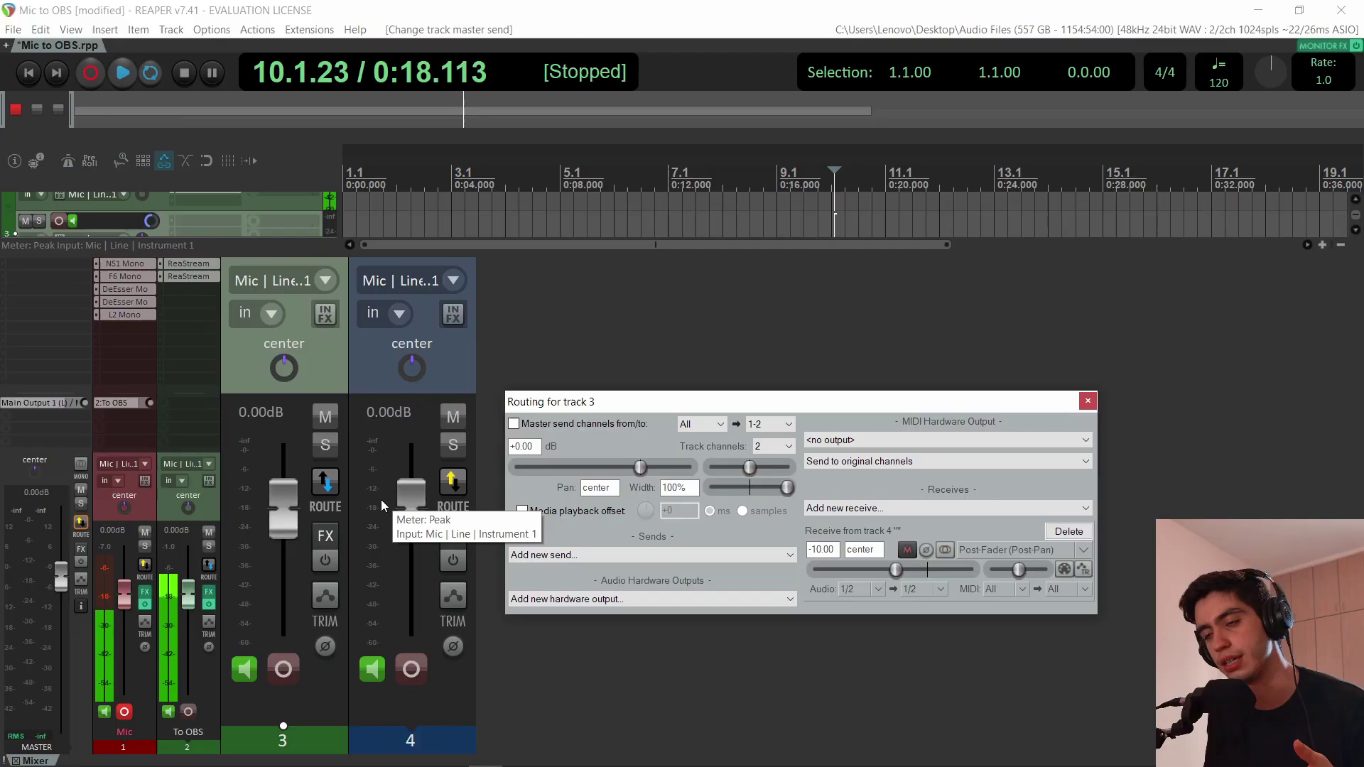
- Add tracks 5 and 6, enlarge the track area, and bring up track 6's options menu
key("ctrl+t")
key("ctrl+t")
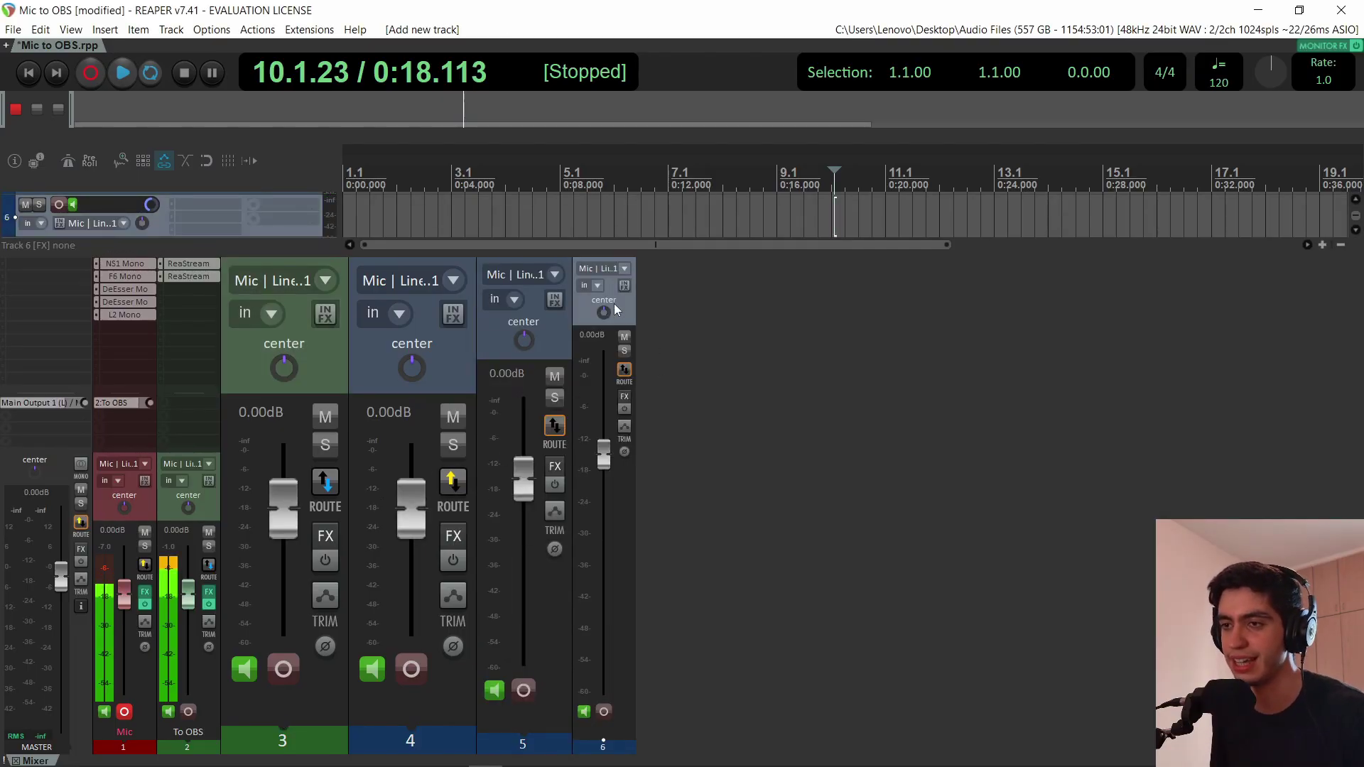
left_click_drag(616, 254, 633, 435)
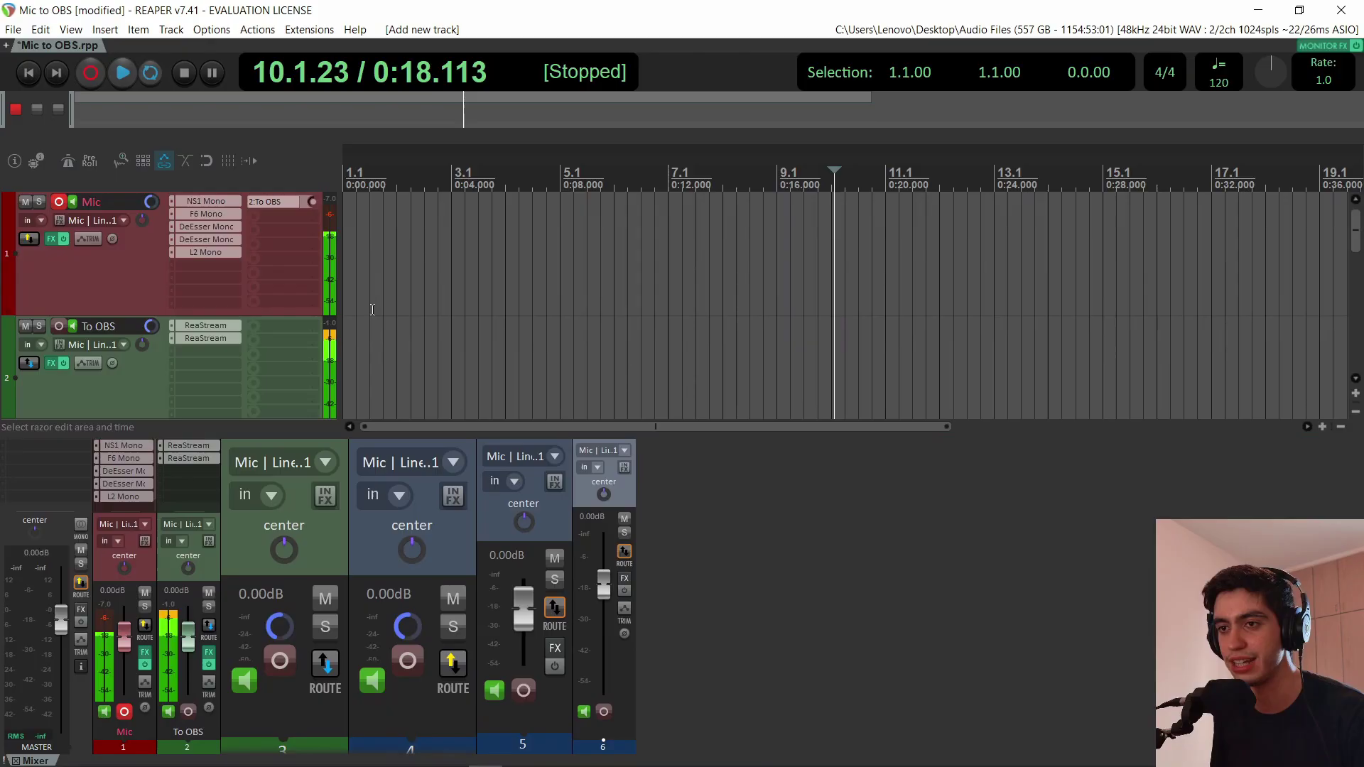
scroll(106, 320, "down", 2)
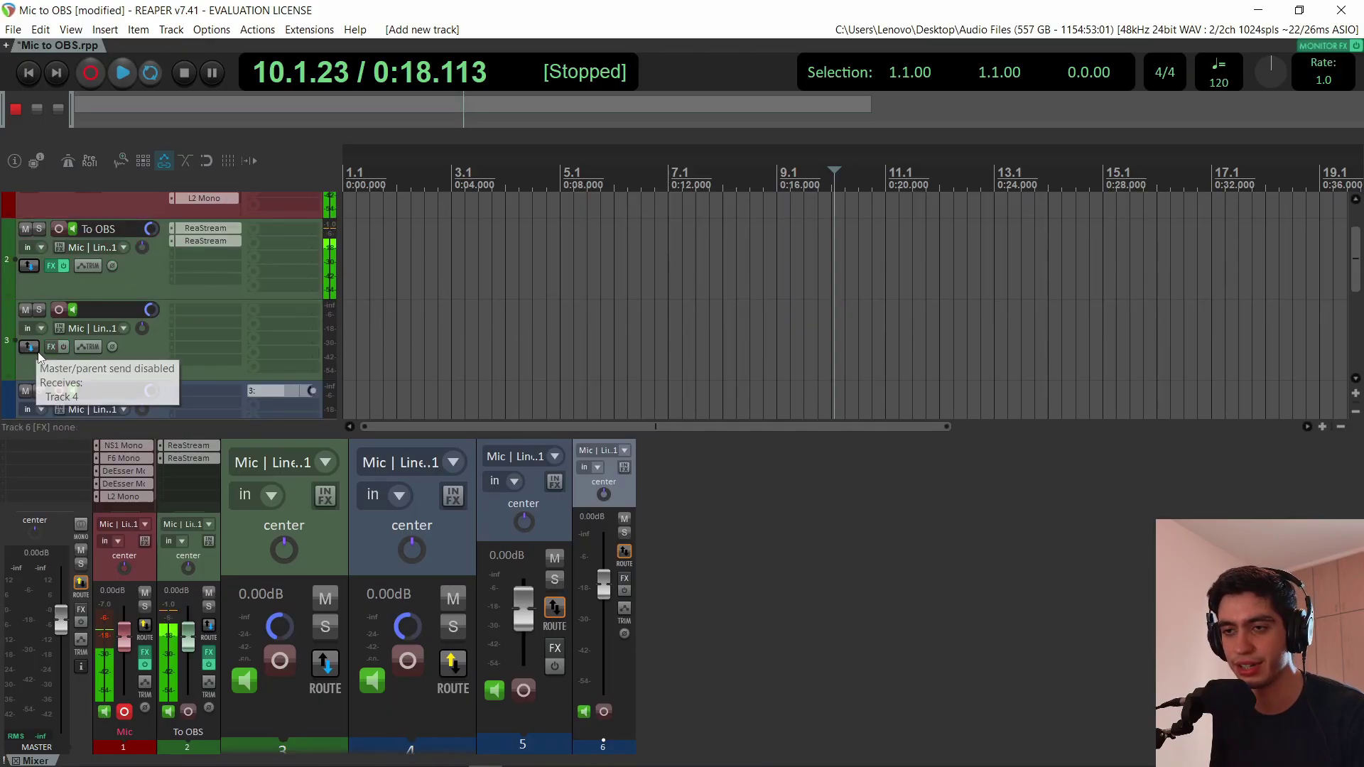
scroll(41, 354, "down", 5)
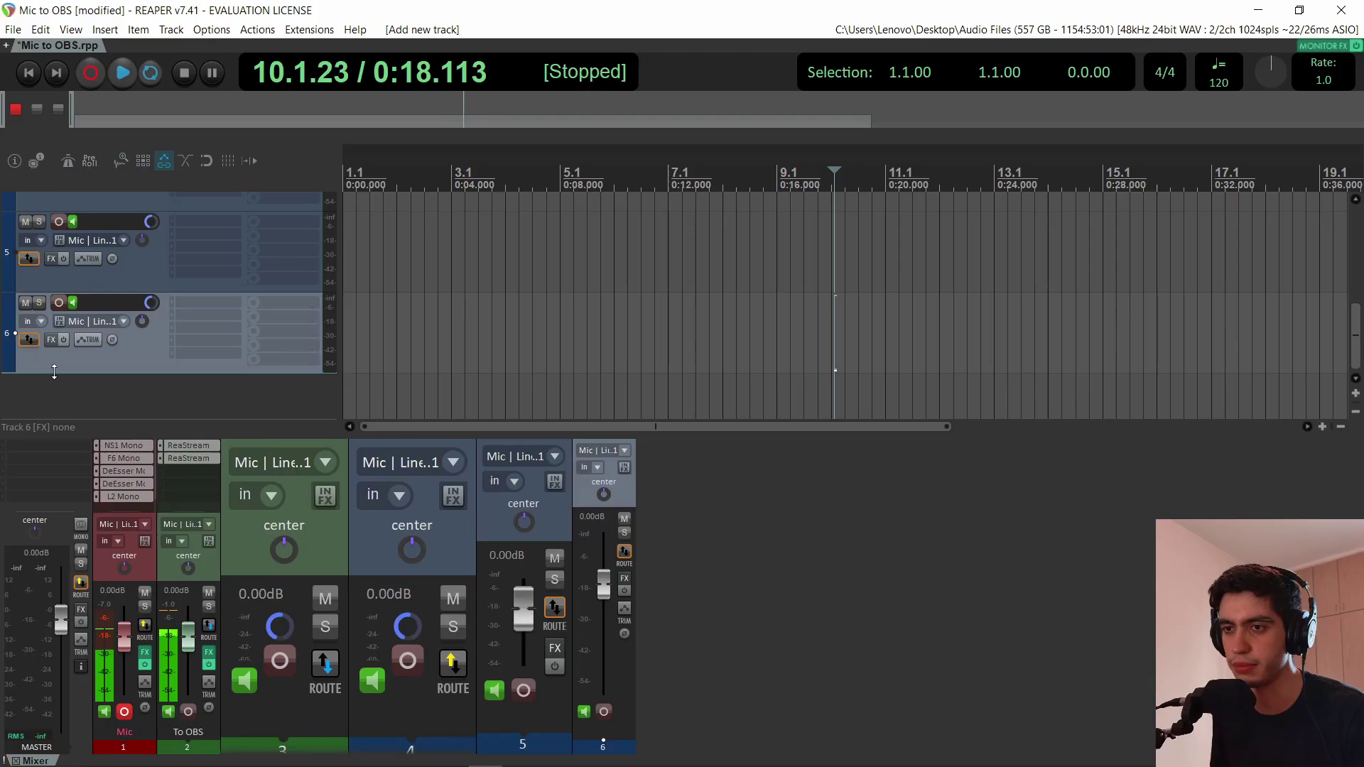
right_click(121, 371)
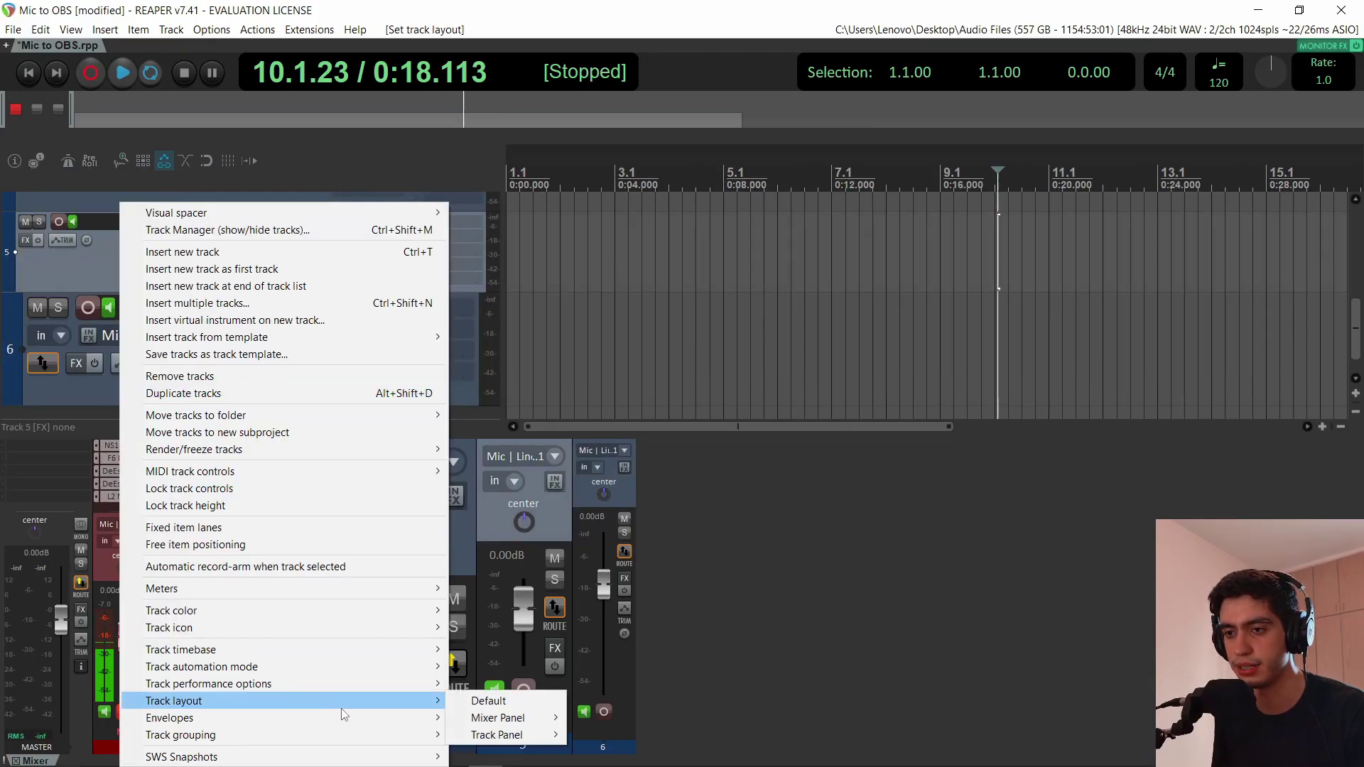
- Apply a different Track layout to track 6 and jump the timeline to later bars
left_click(603, 734)
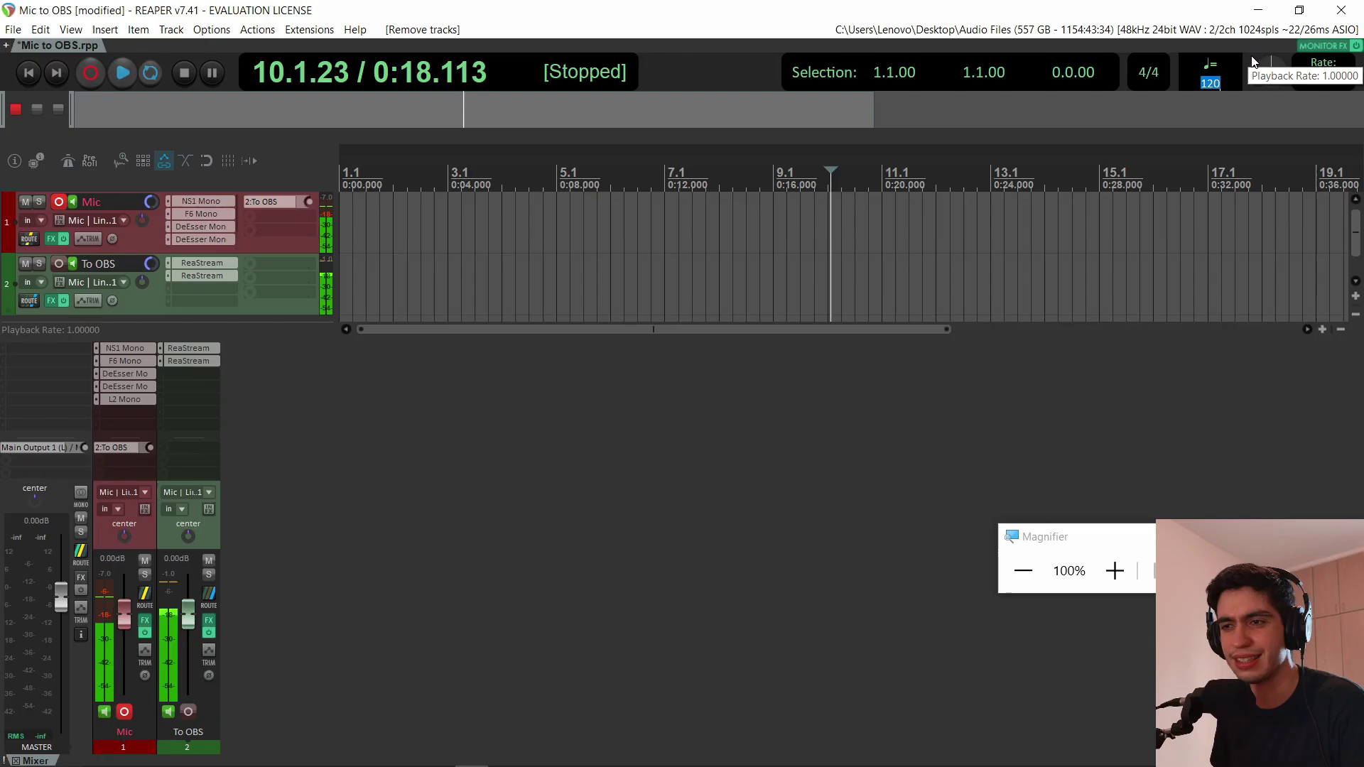
left_click(1206, 110)
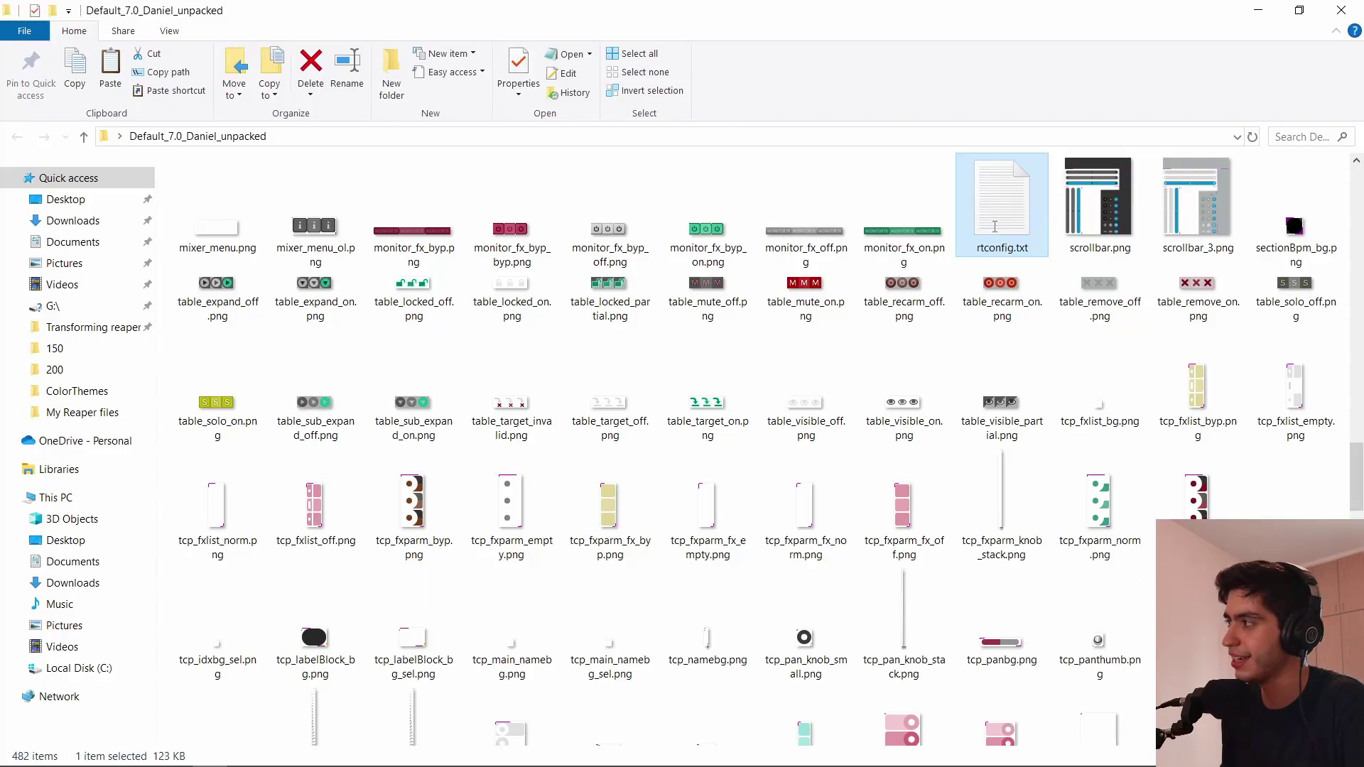
- Open rtconfig.txt in maximized Notepad and inspect the sectionBpm block's colour line
double_click(994, 217)
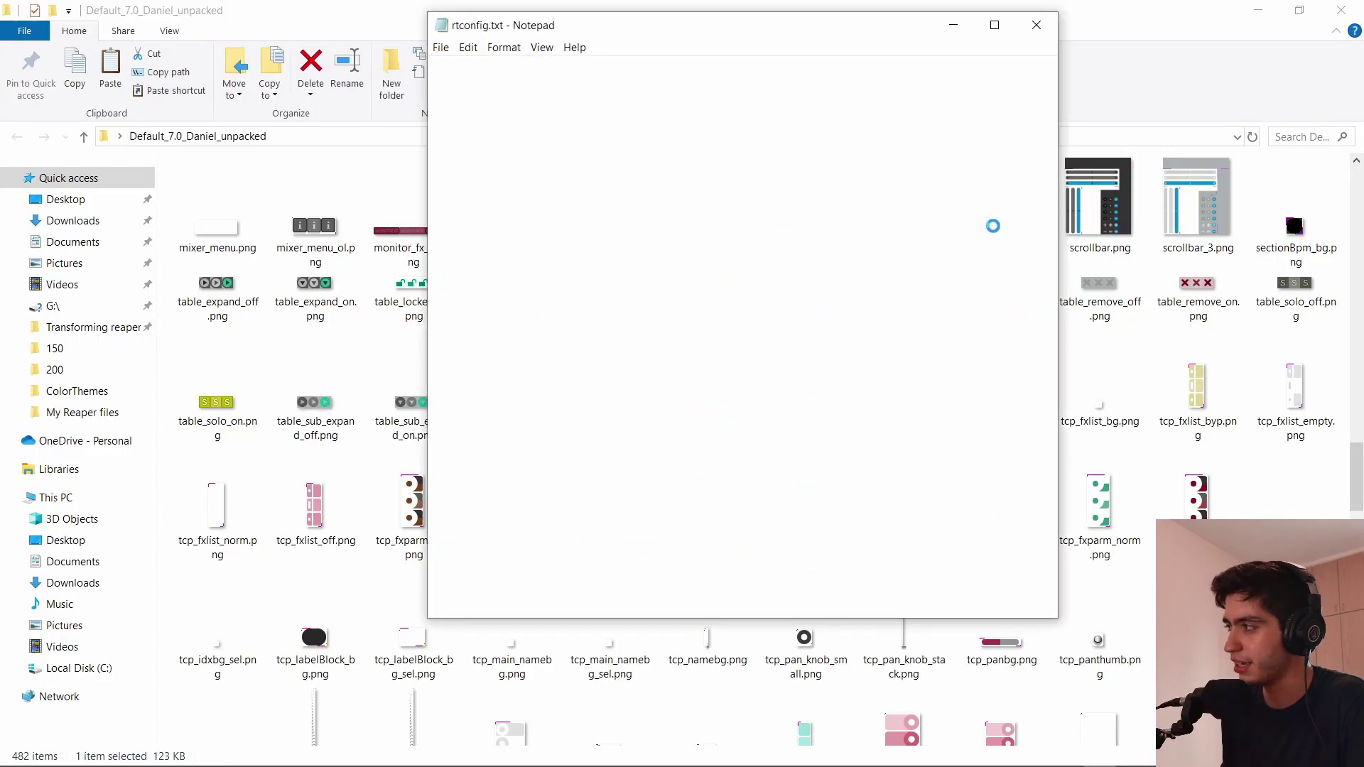
double_click(799, 38)
scroll(809, 540, "down", 20)
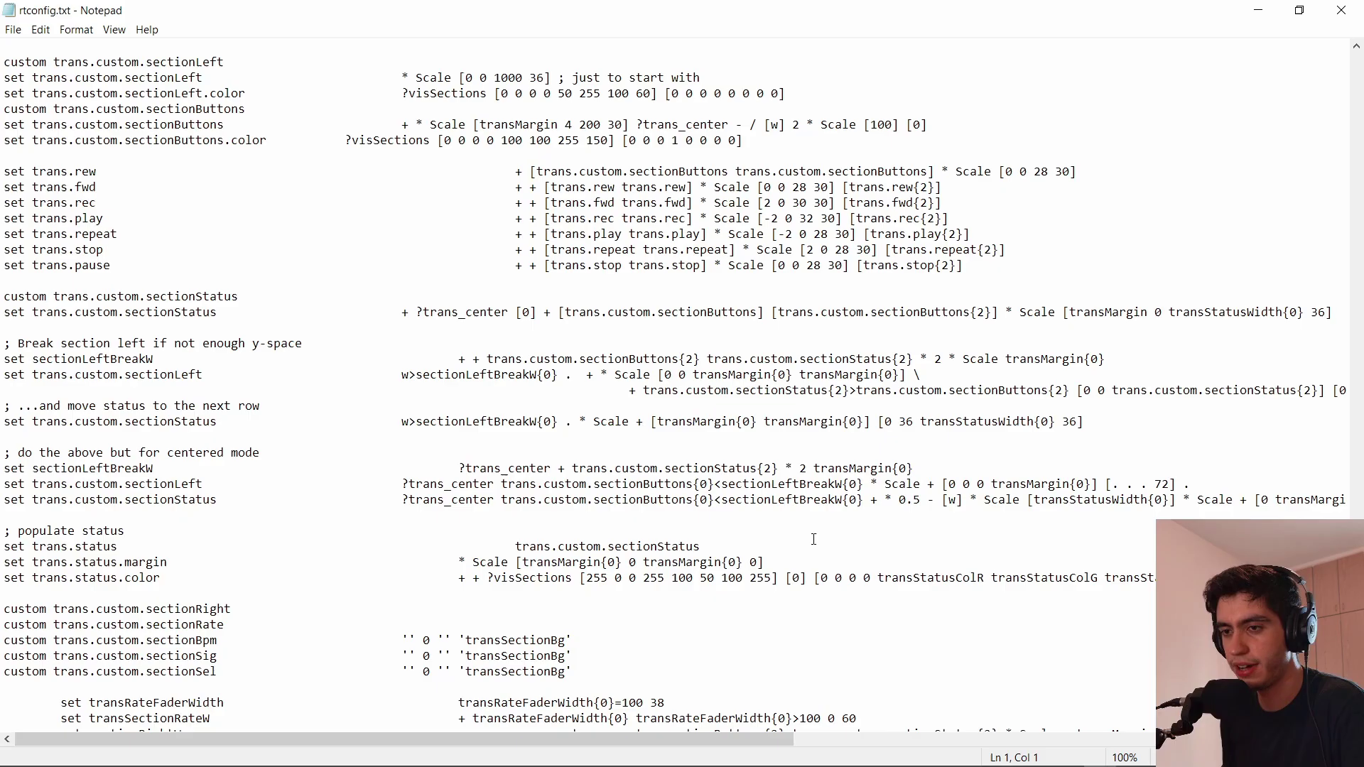
scroll(813, 539, "down", 9)
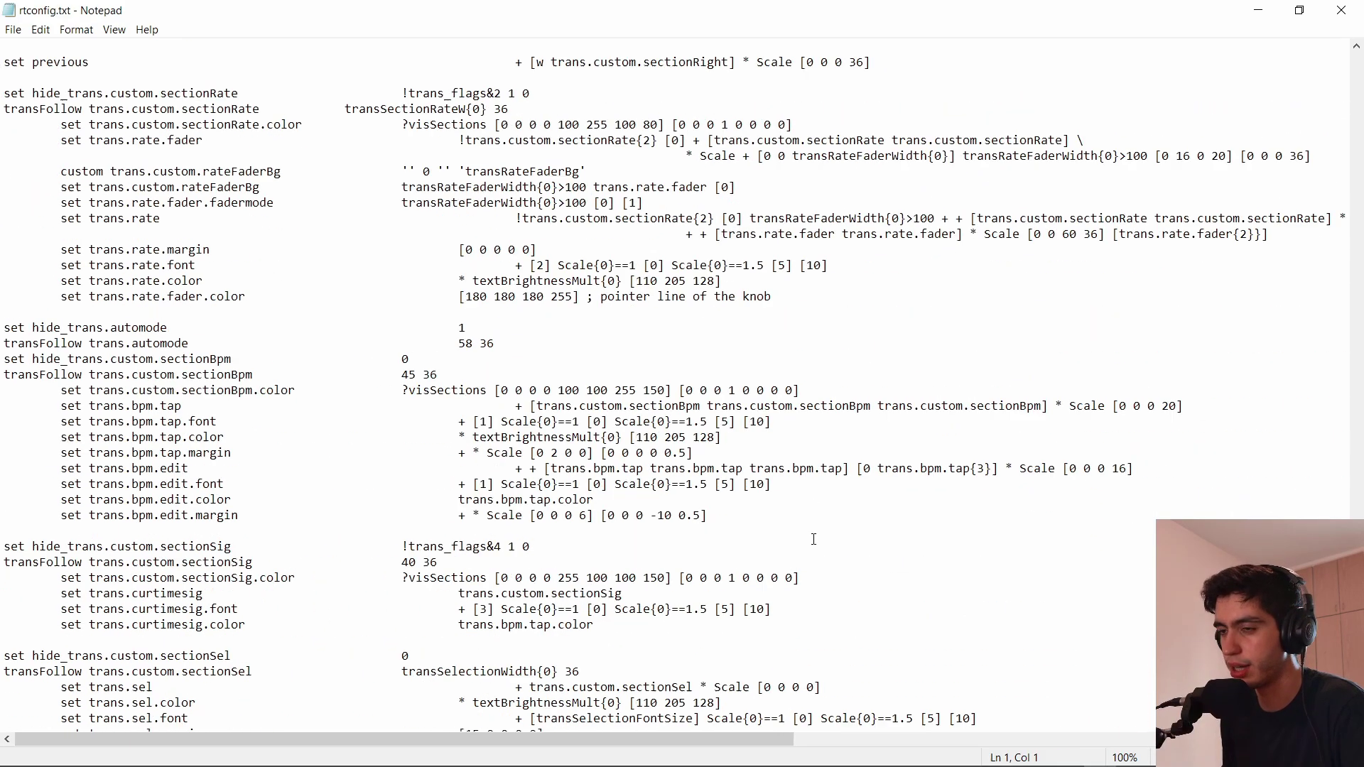
scroll(814, 539, "down", 3)
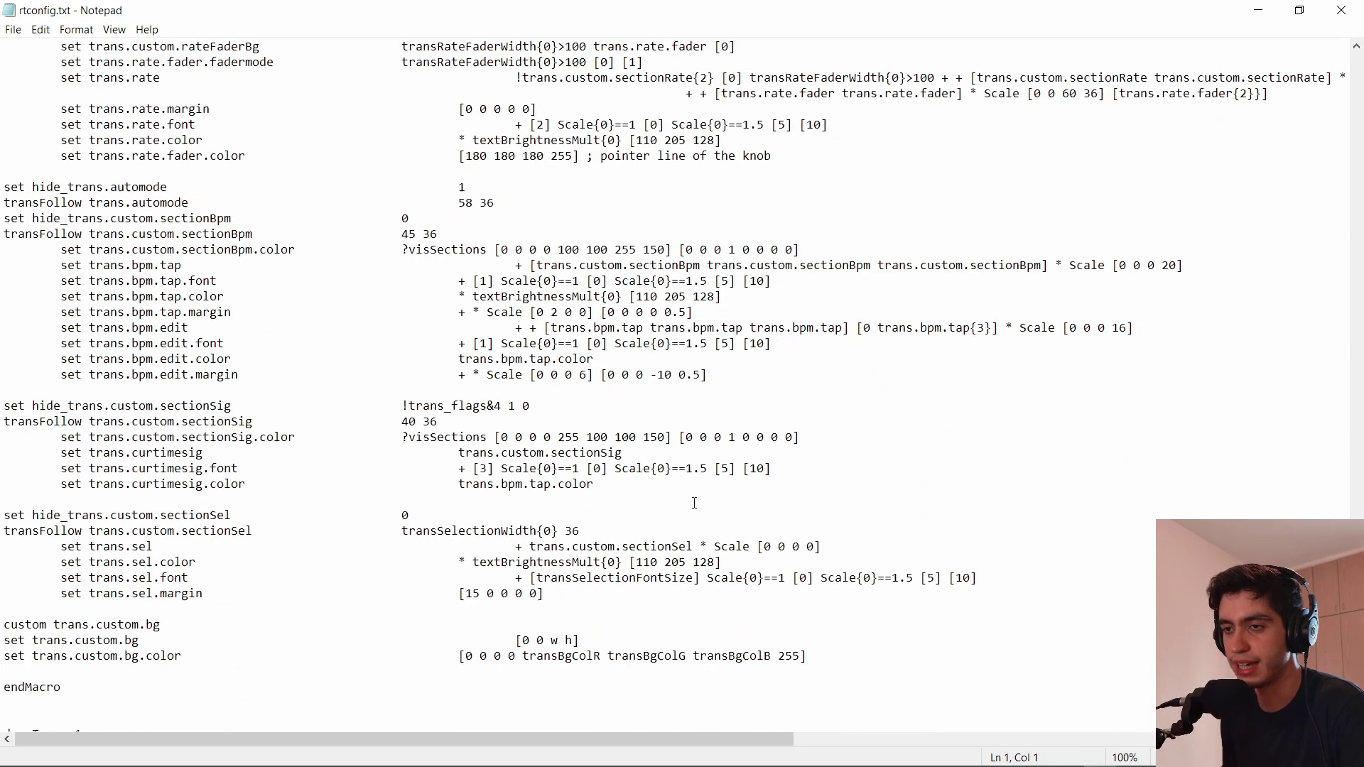
left_click_drag(250, 287, 108, 267)
left_click(622, 252)
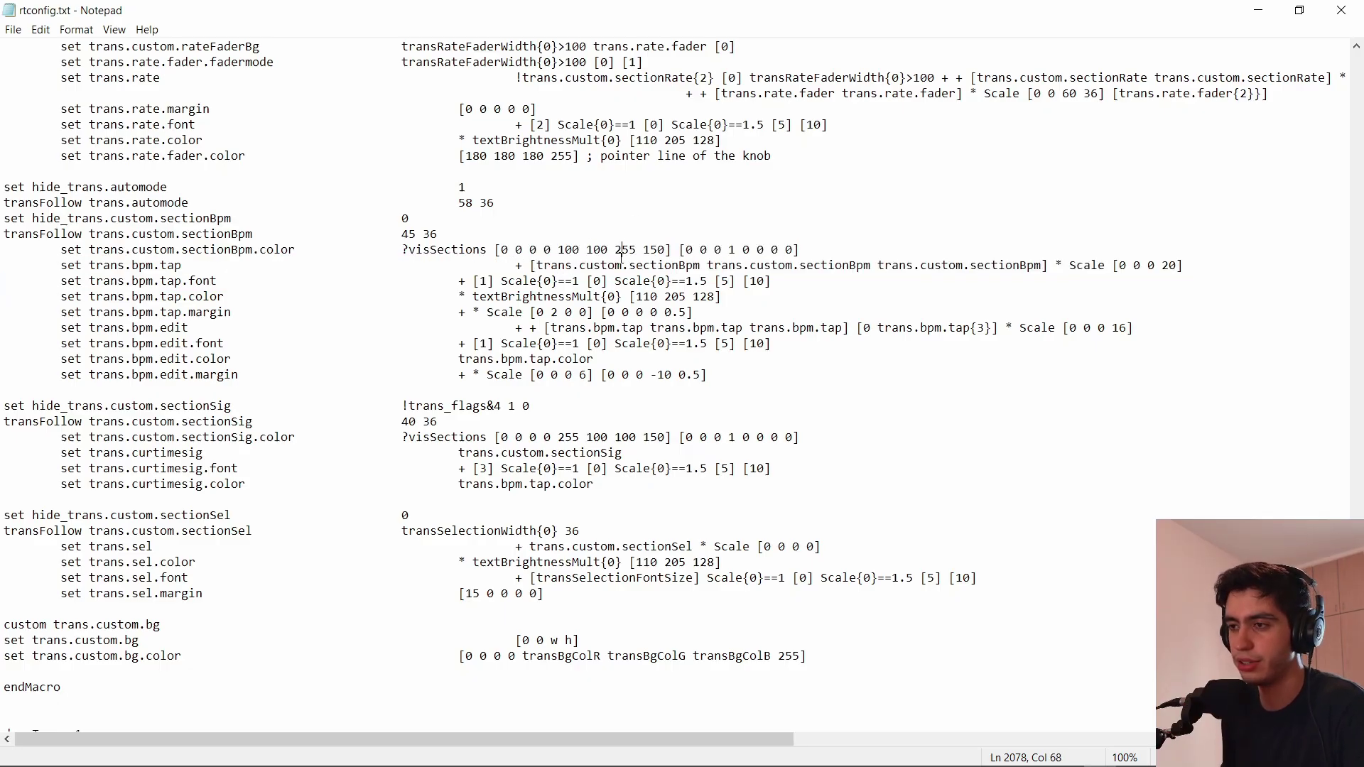
- Close rtconfig.txt and check transSectionBg.png in the theme folder
left_click(1357, 8)
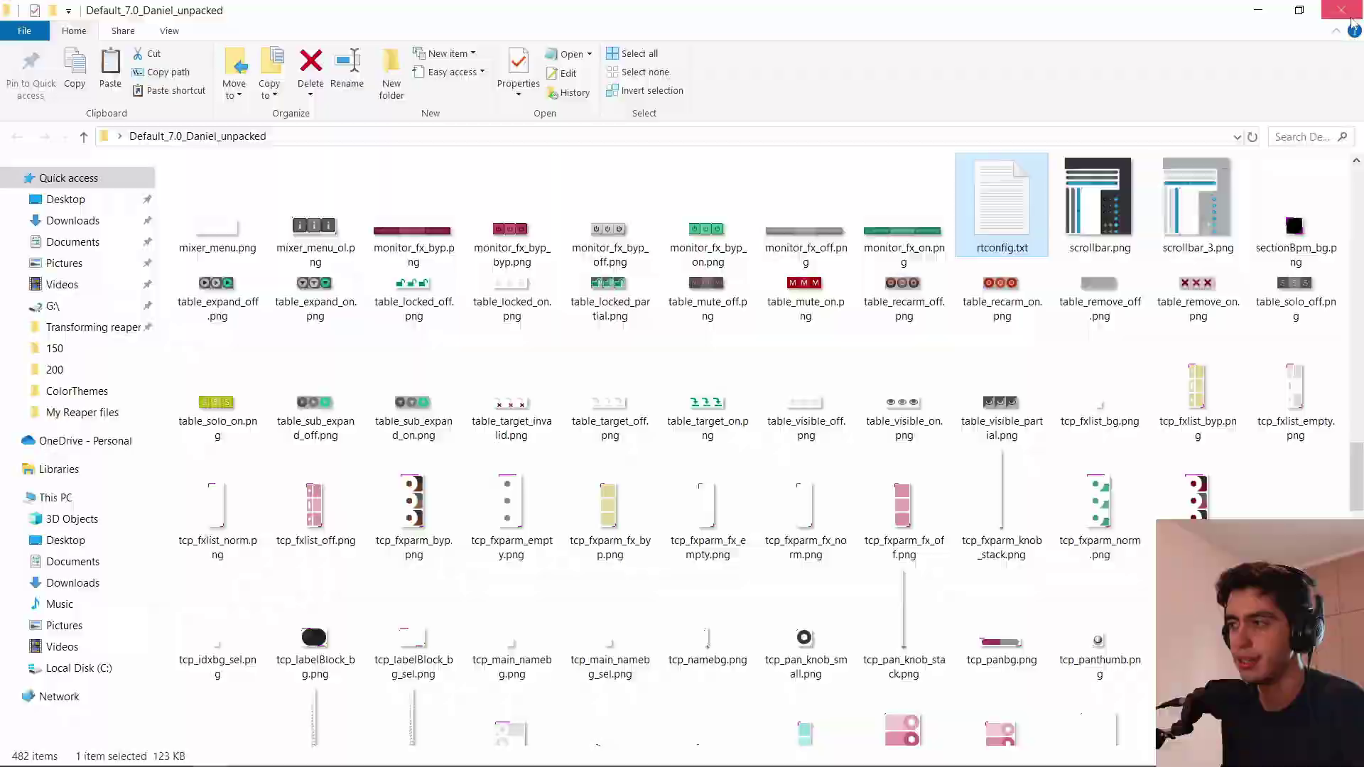
left_click(1349, 8)
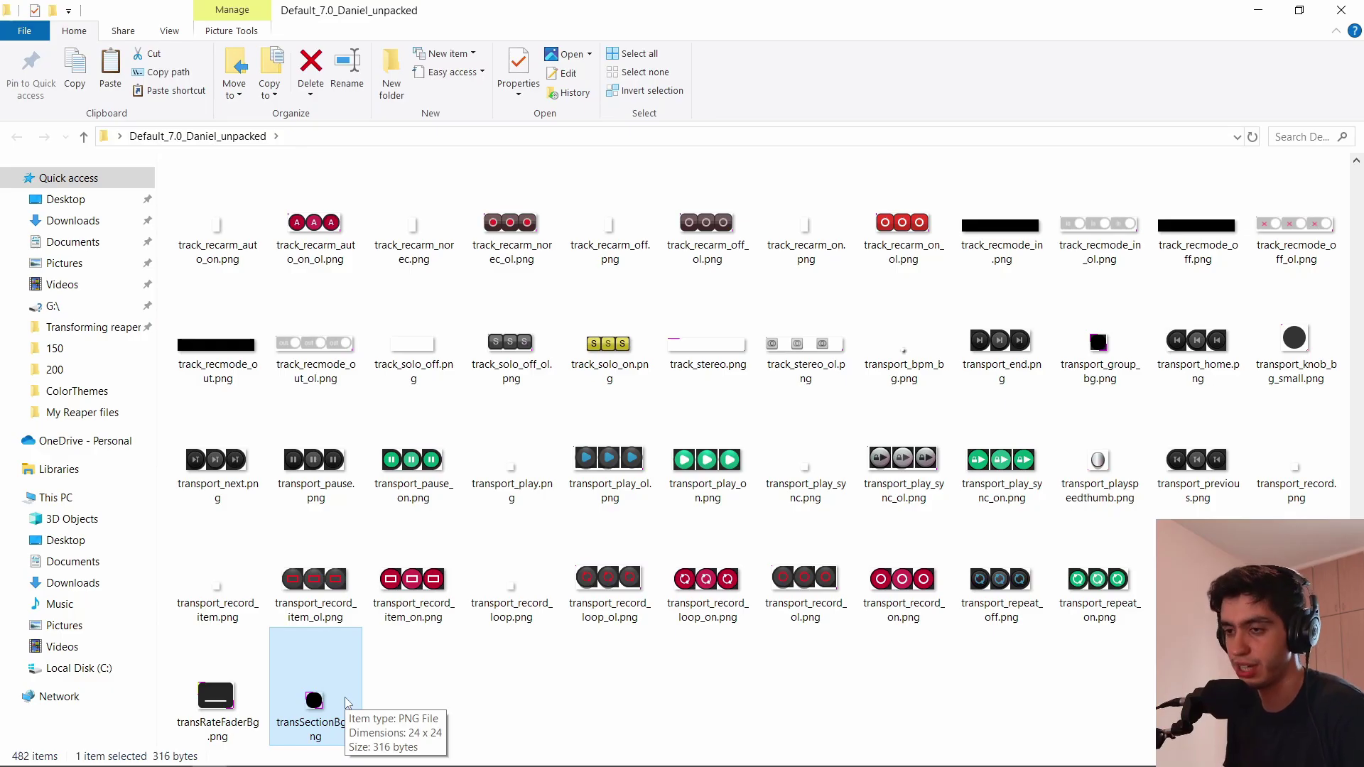
key("alt+Tab")
key("Tab")
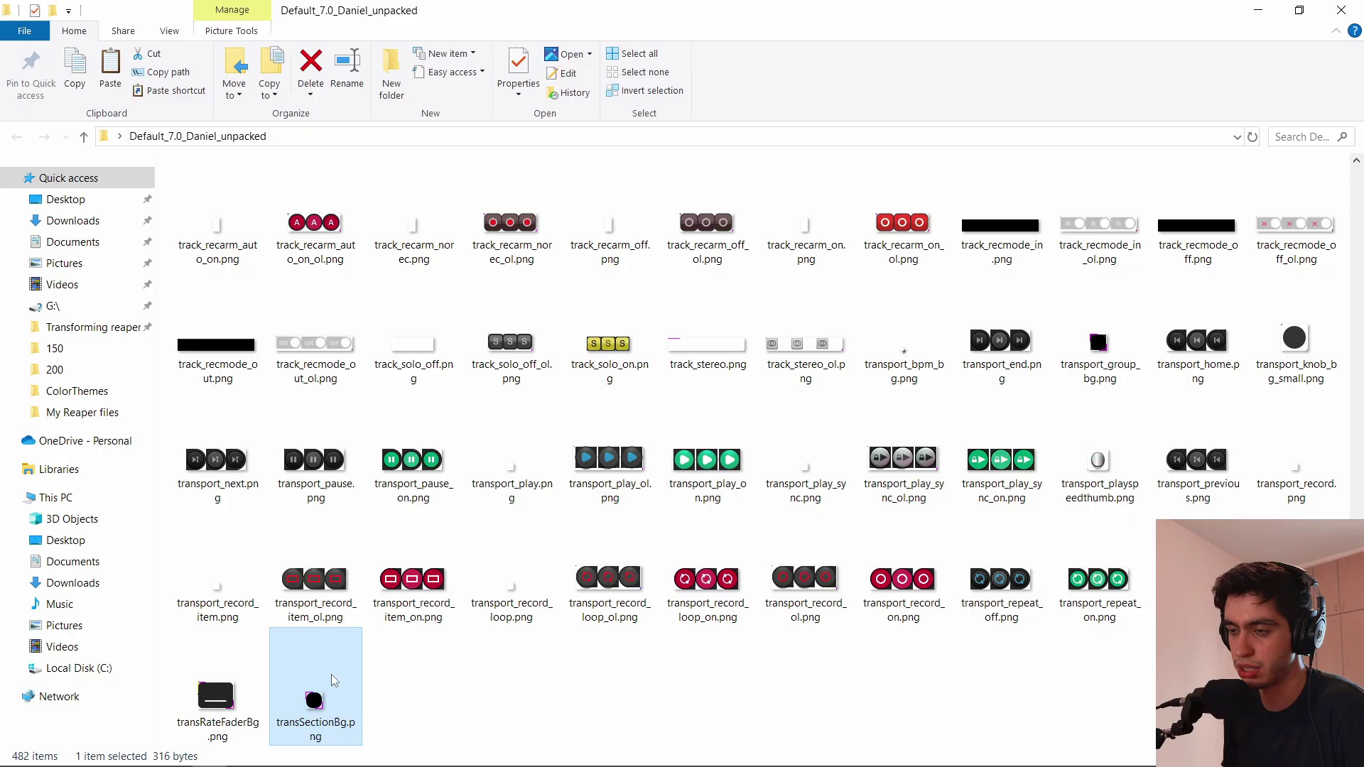
- Browse the theme's 150 subfolder, then return to REAPER
scroll(426, 540, "up", 10)
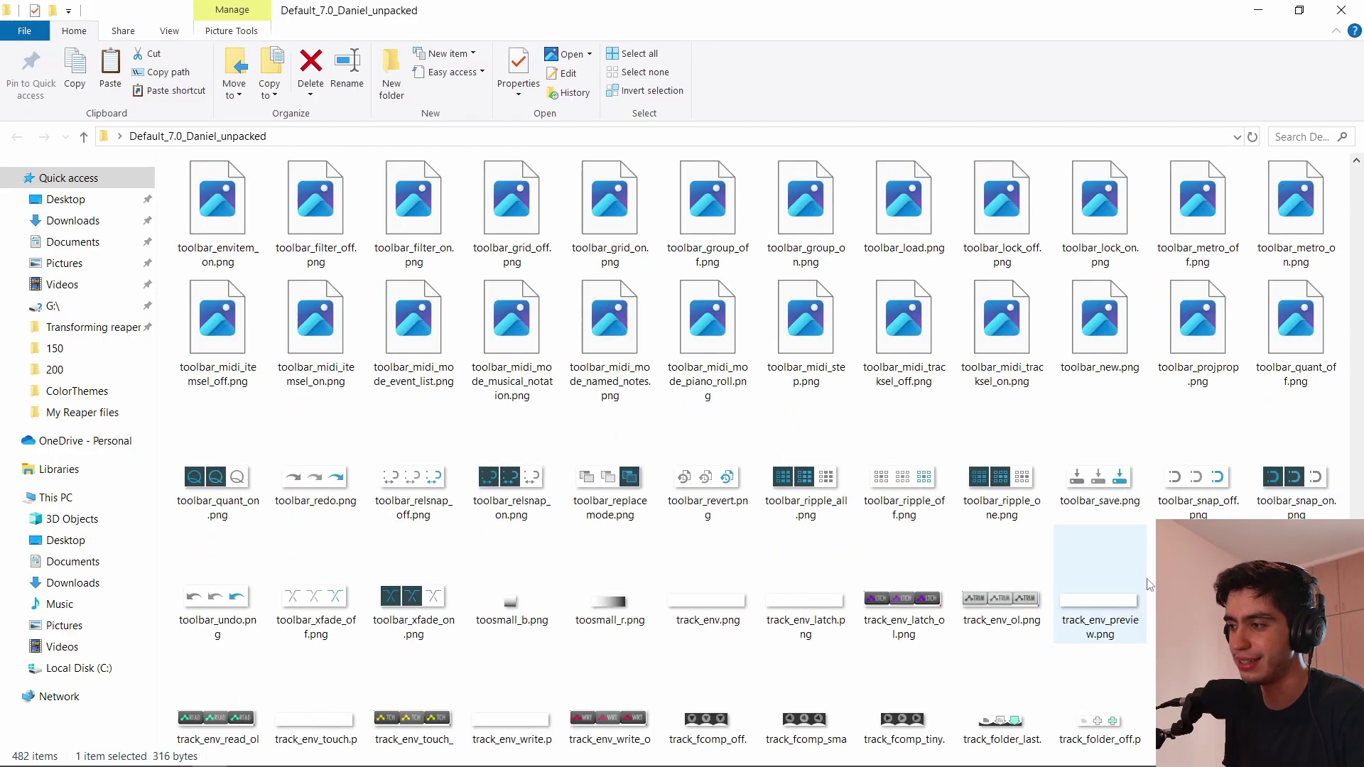
scroll(1148, 584, "up", 15)
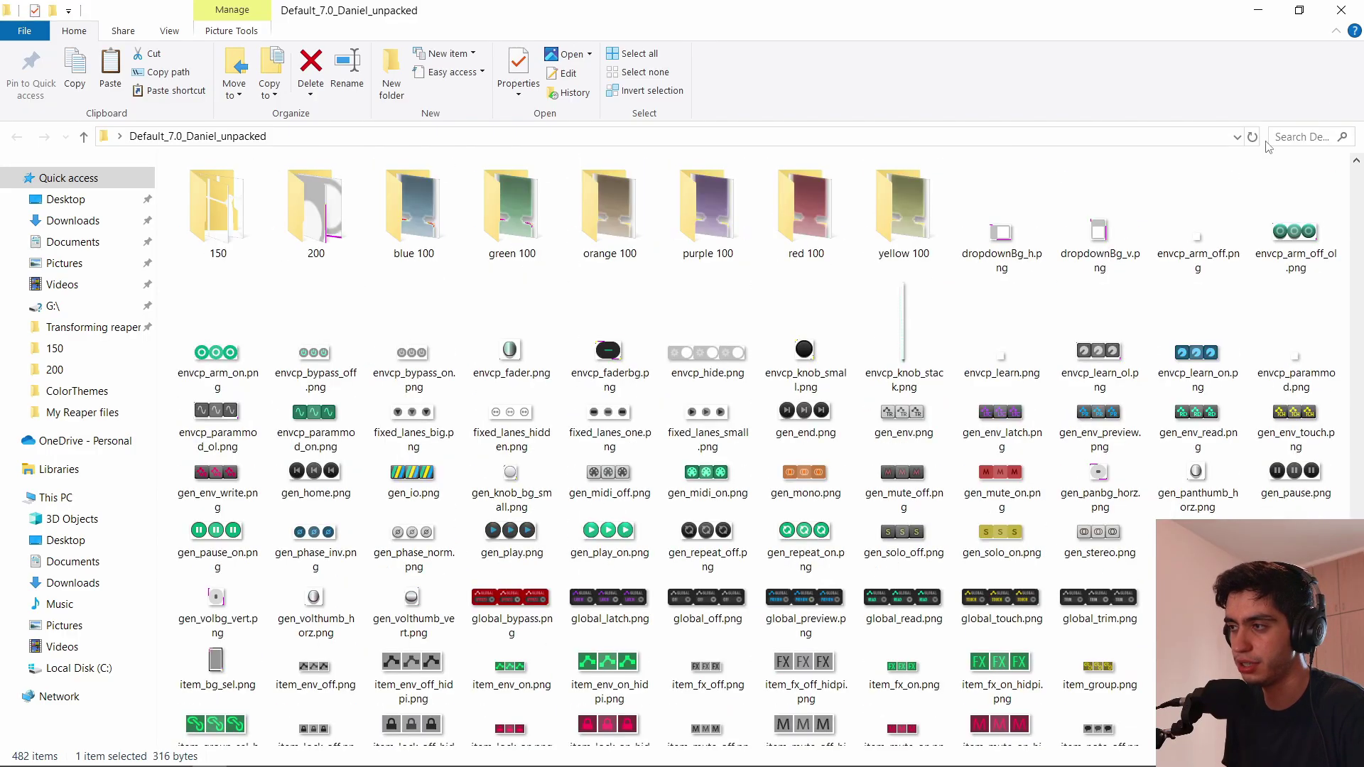
left_click(1254, 137)
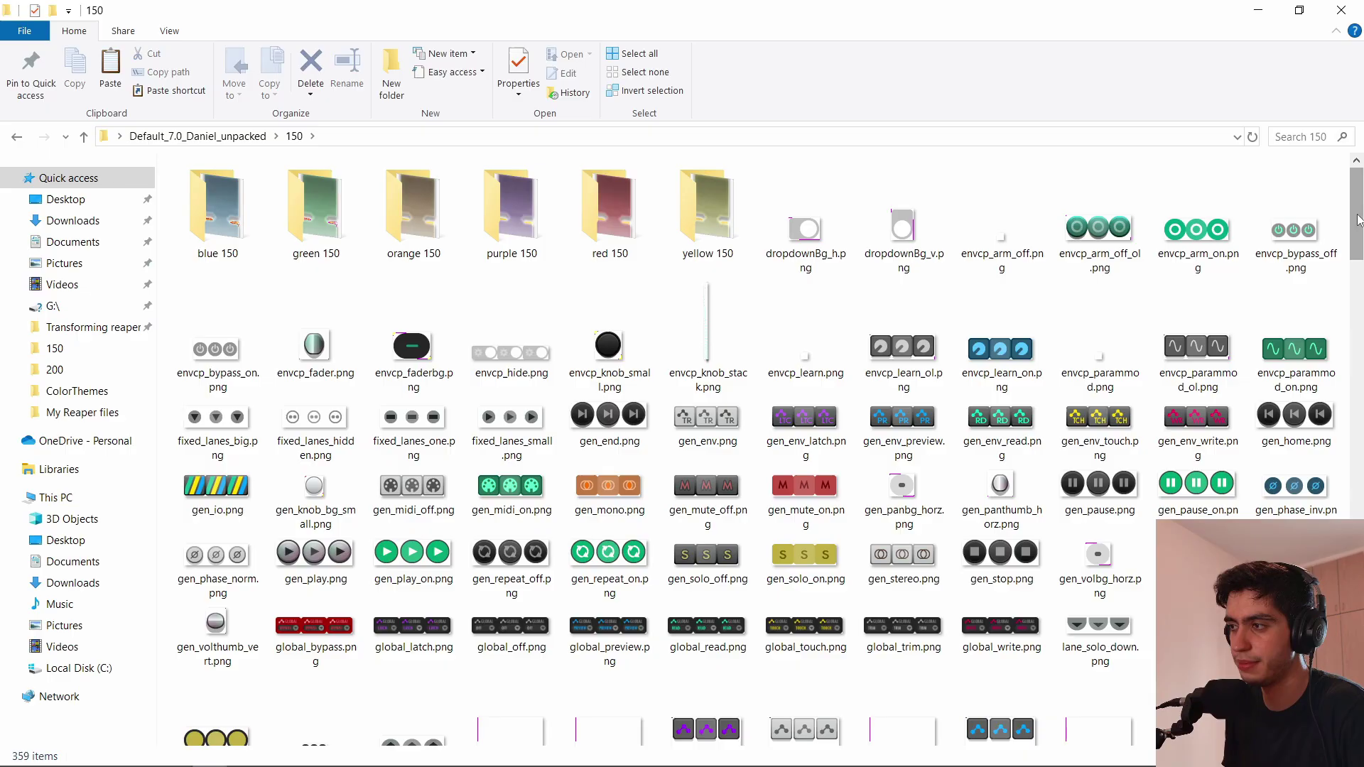
scroll(706, 469, "down", 20)
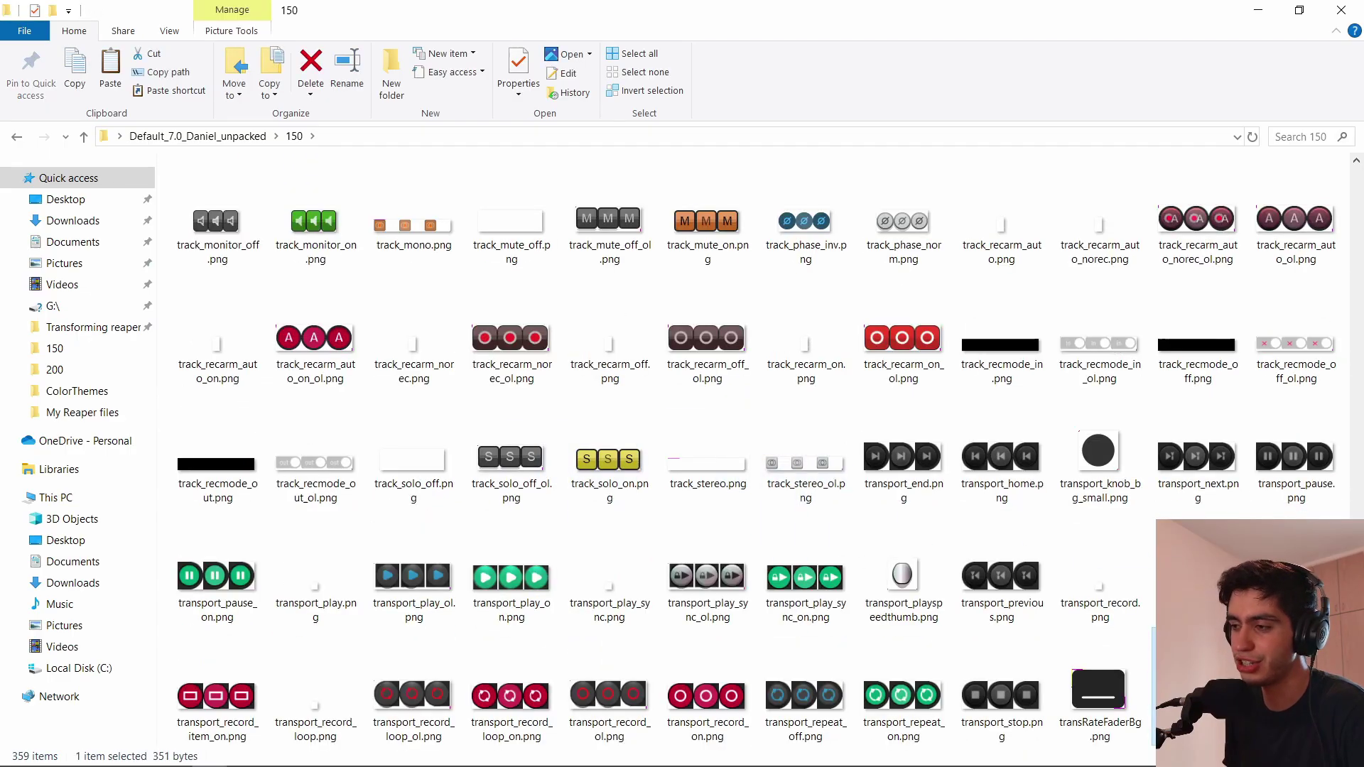
key("alt+Tab")
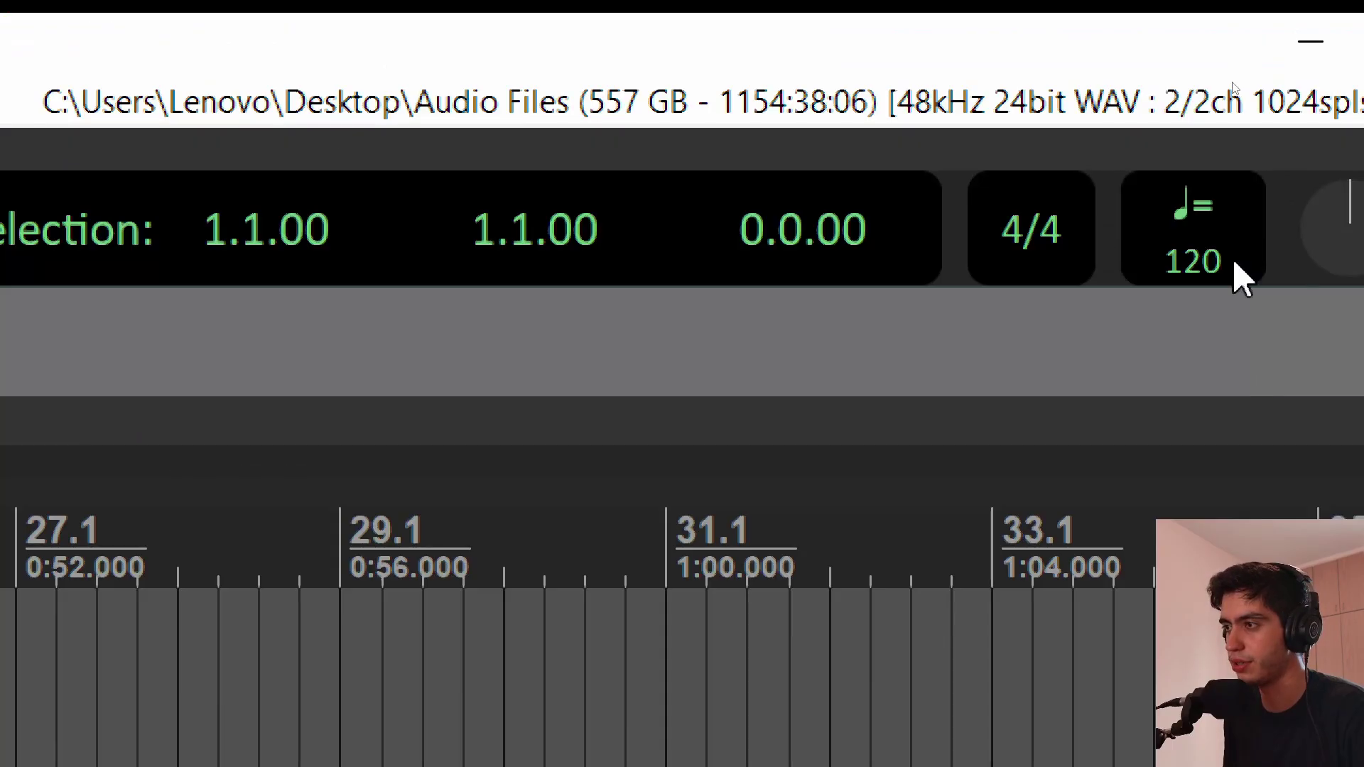
- Adjust the playback rate with the Rate knob, then enter a new tempo of 165 BPM
left_click_drag(1346, 228, 1346, 192)
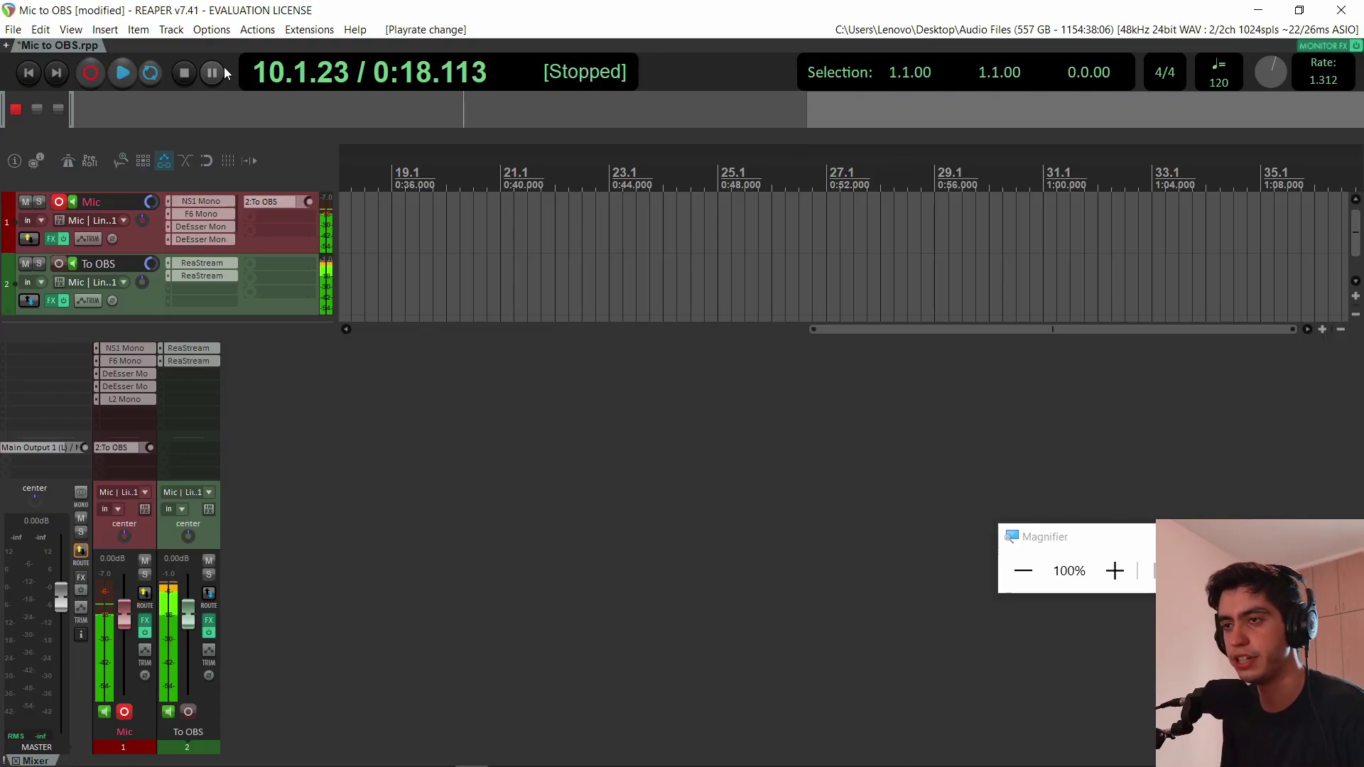
left_click_drag(1256, 83, 1256, 64)
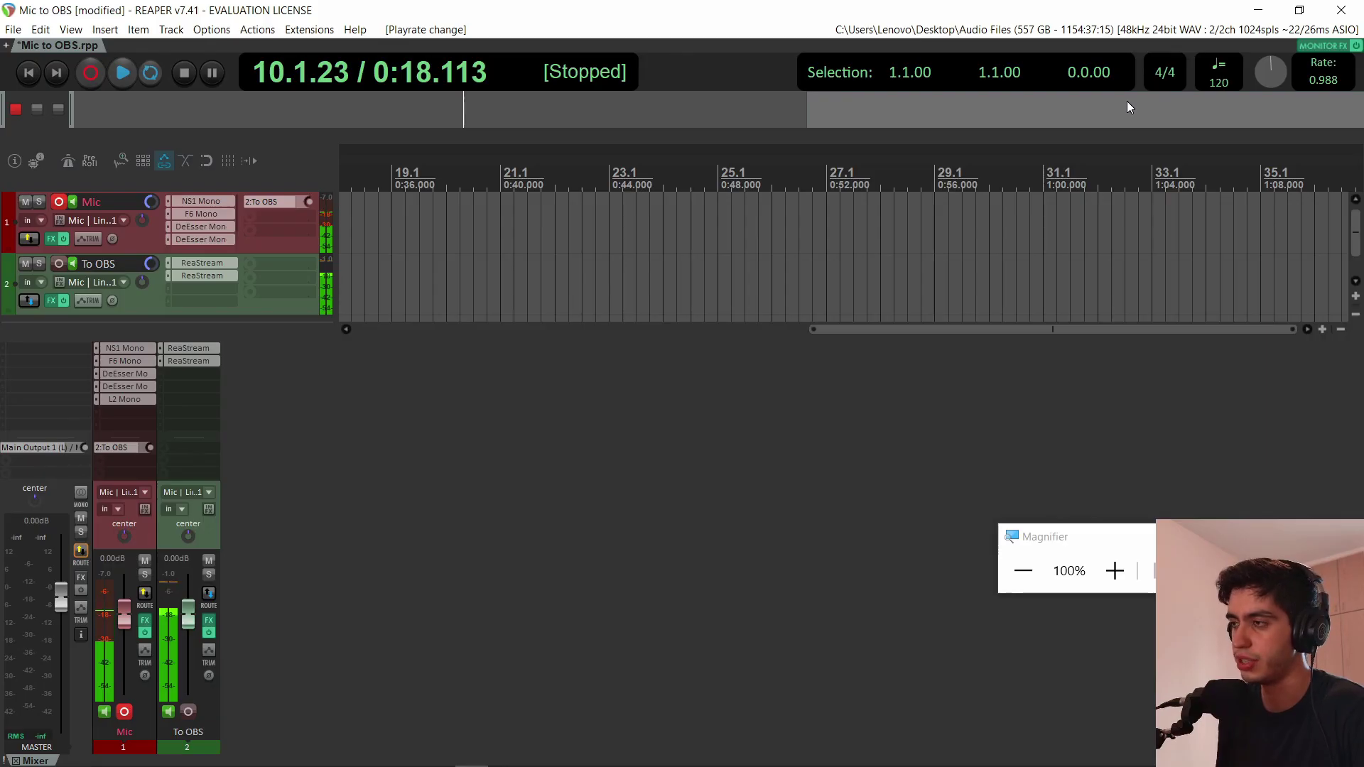
double_click(1220, 80)
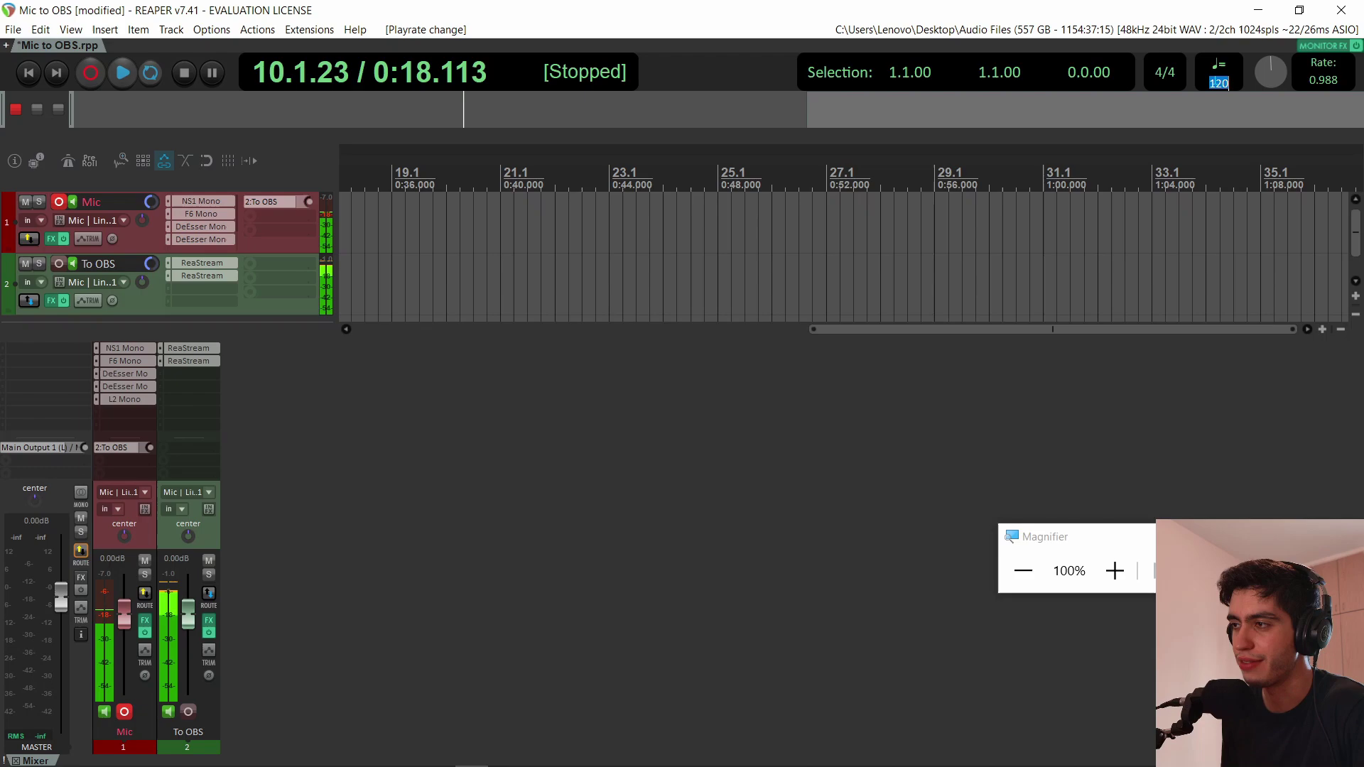
type("90")
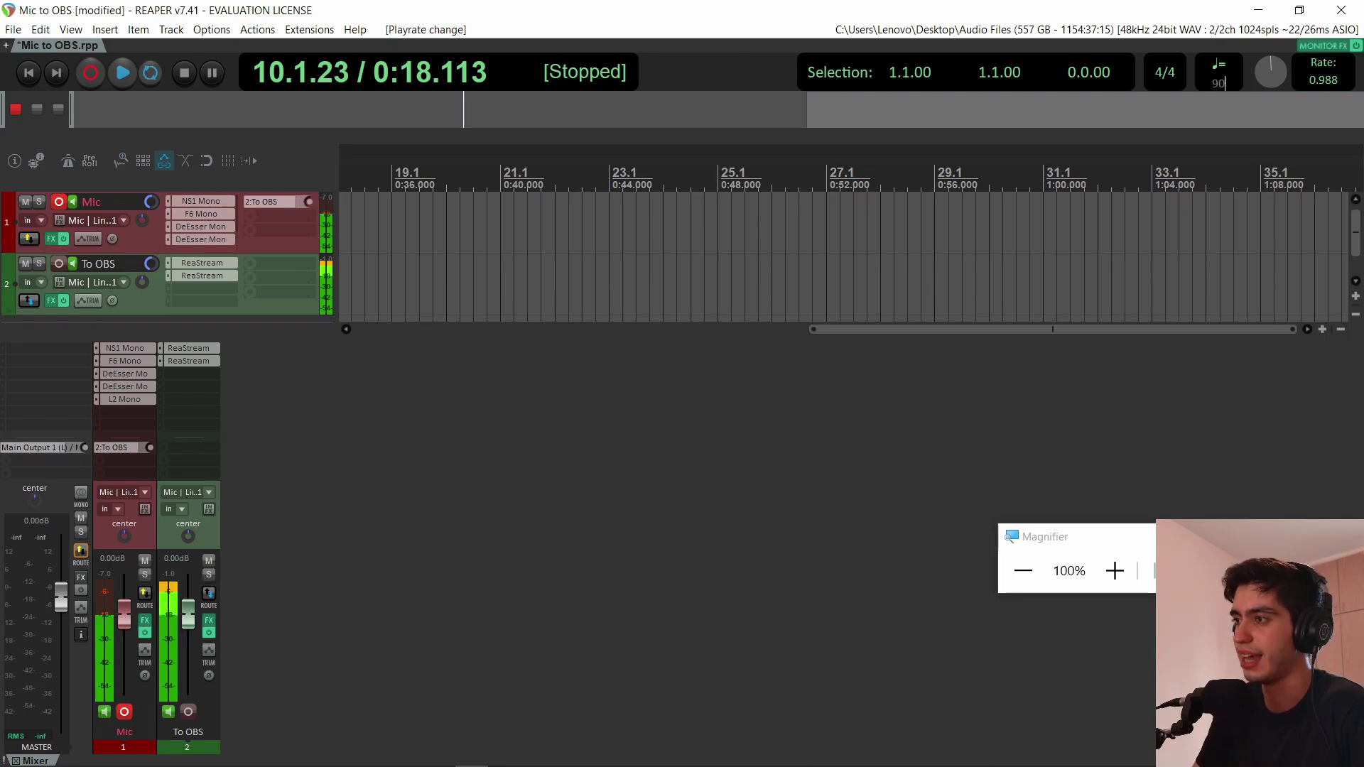
type("0")
key("Return")
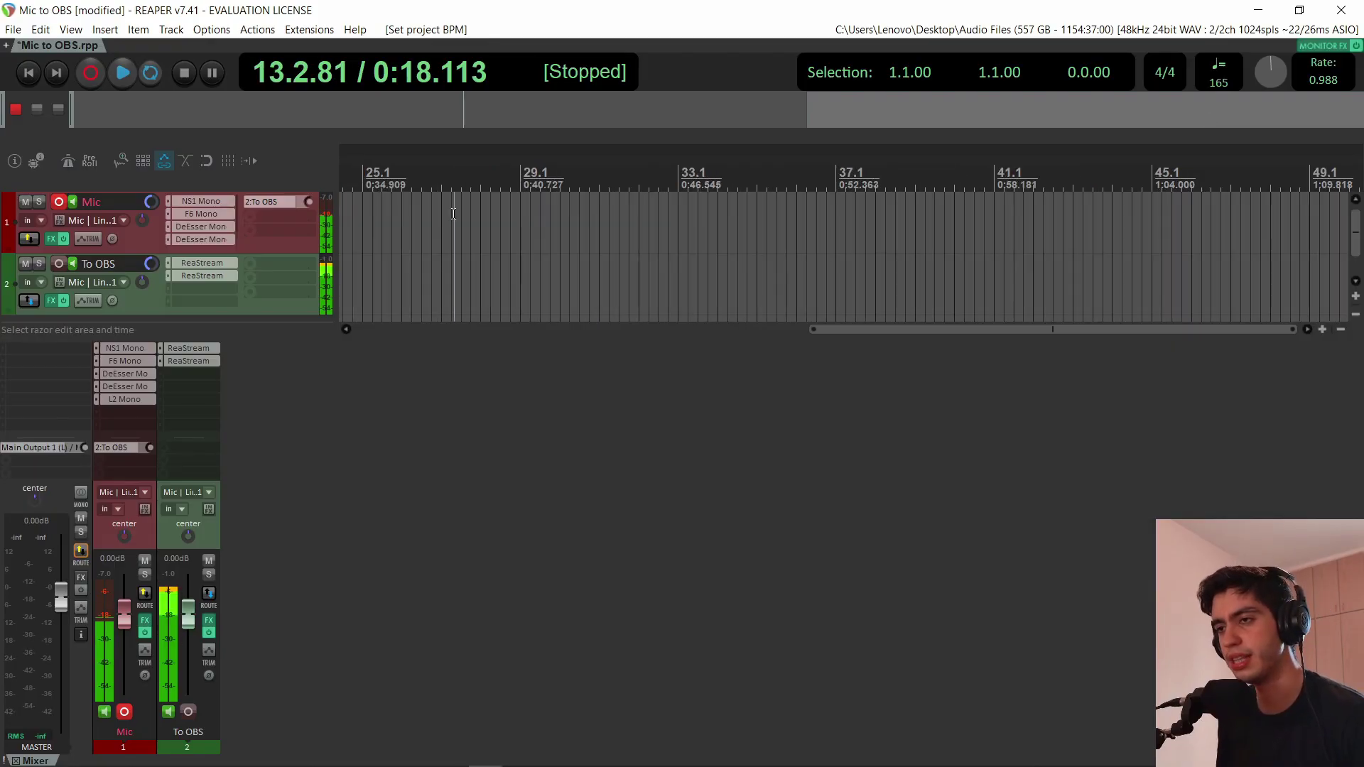
- Draw MIDI items on the Mic and To OBS tracks, creating 01-Mic-MIDI and 02-To OBS-MIDI
left_click(453, 213)
scroll(454, 214, "up", 3)
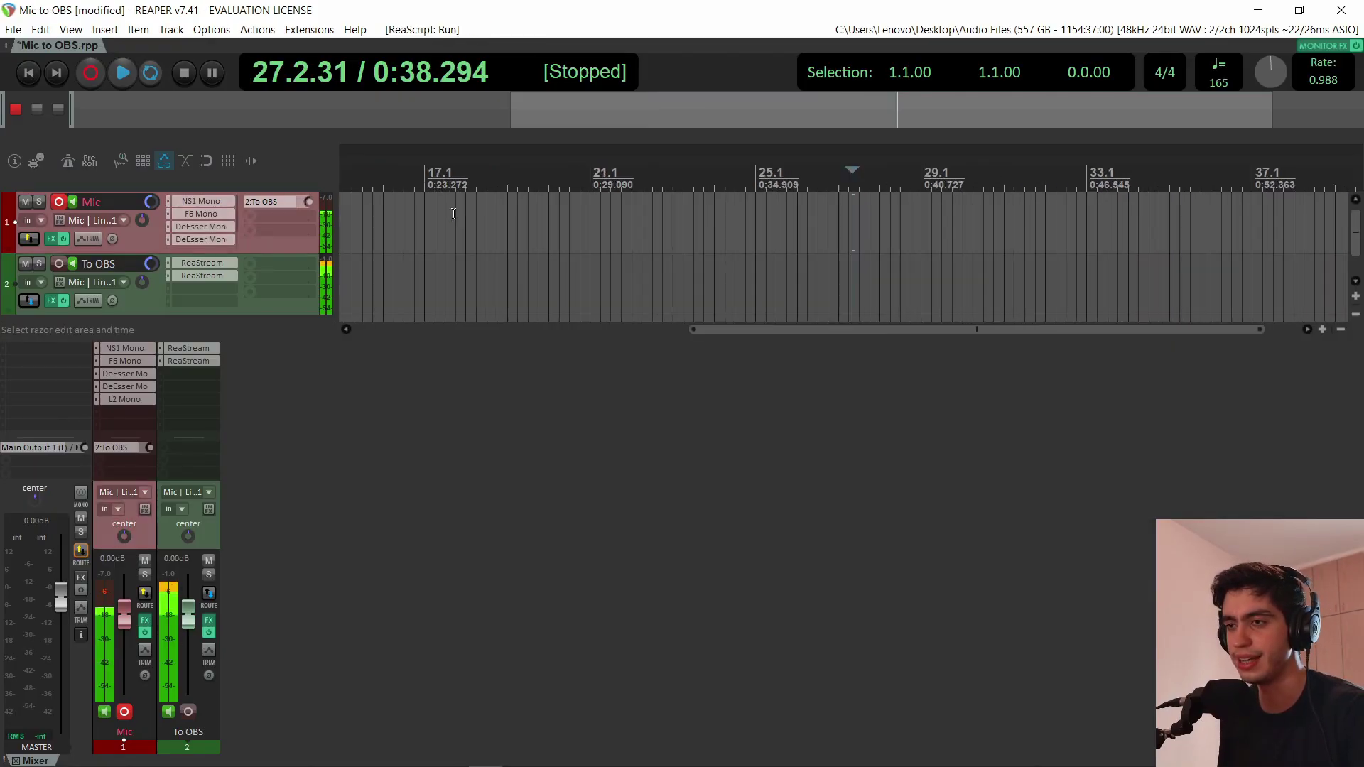
mouse_move(533, 221)
left_mouse_down()
mouse_move(914, 215)
mouse_move(899, 217)
left_mouse_up()
left_click_drag(774, 277, 1008, 273)
- Start playback at 165 BPM and zoom the arrange view in and out repeatedly
key("space")
scroll(782, 272, "down", 5)
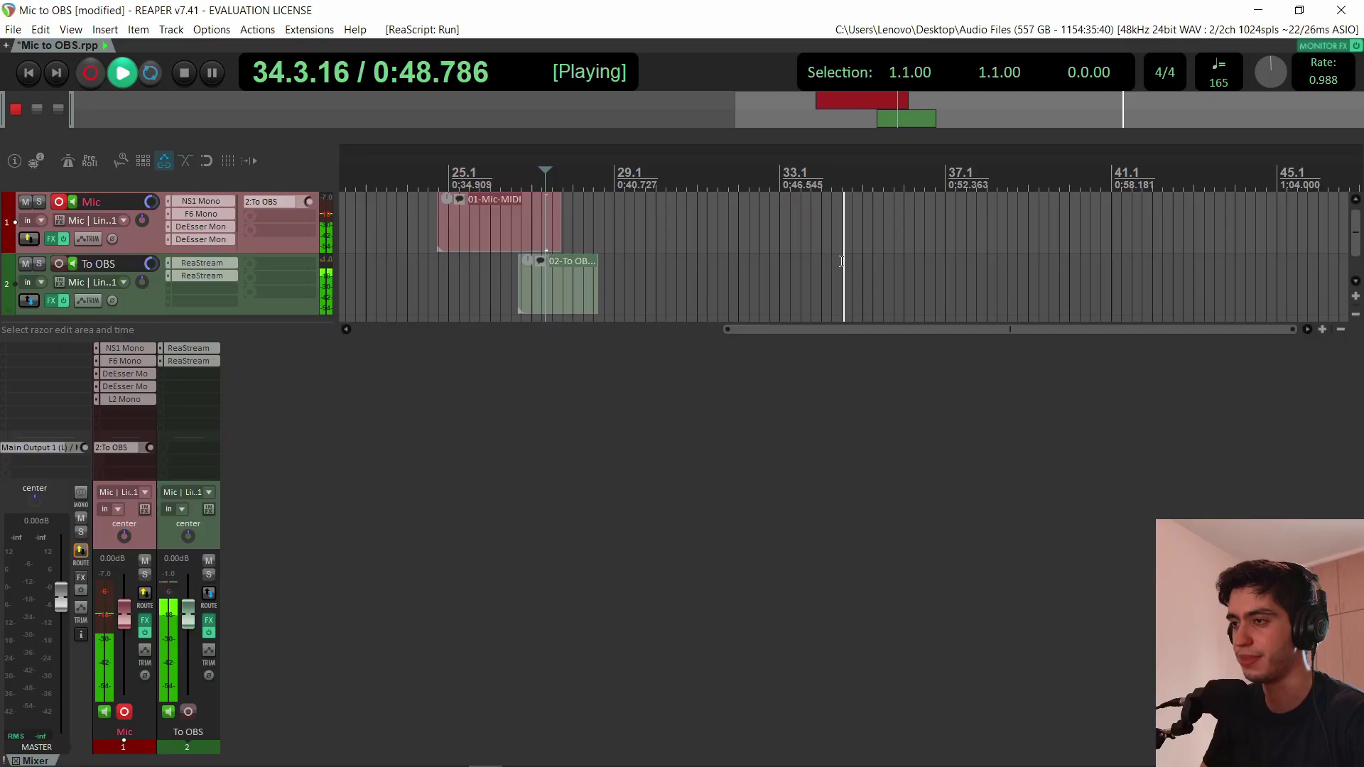
scroll(841, 262, "up", 2)
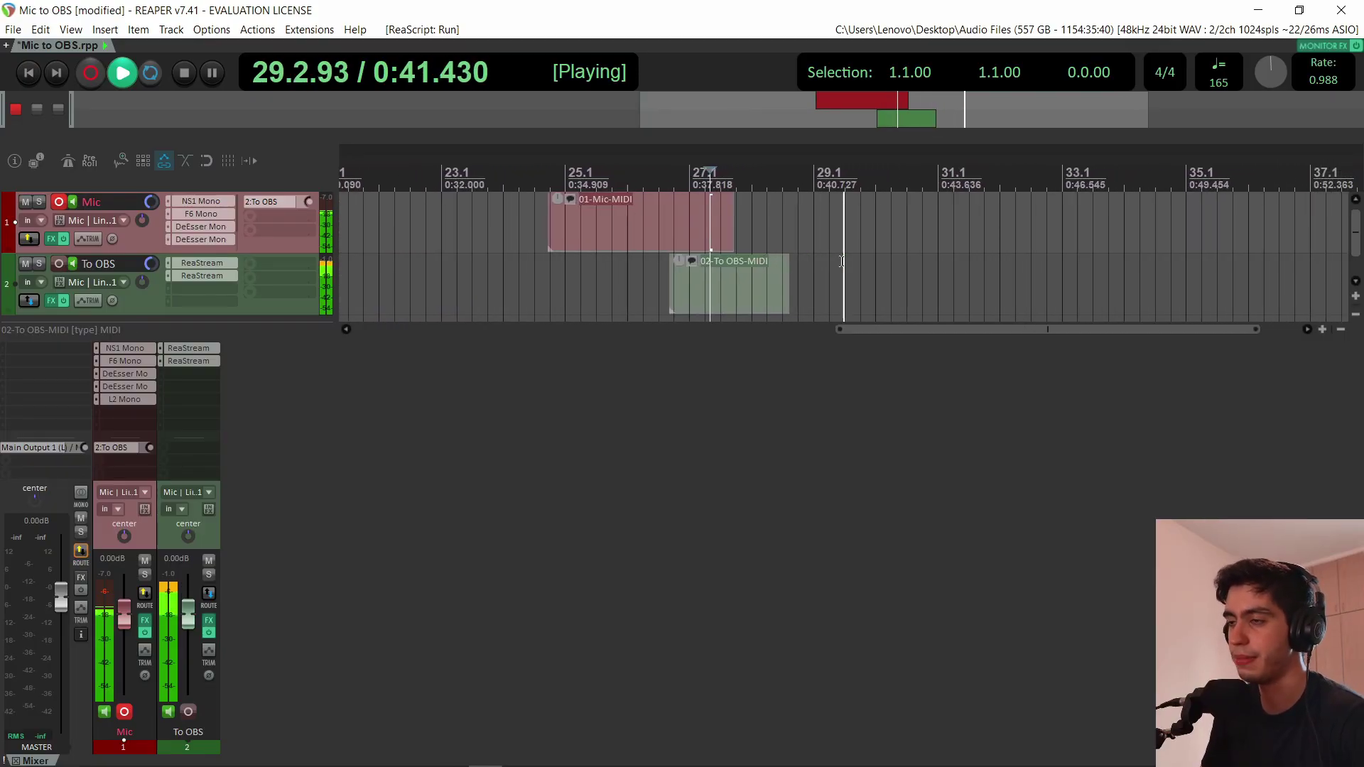
scroll(842, 261, "up", 2)
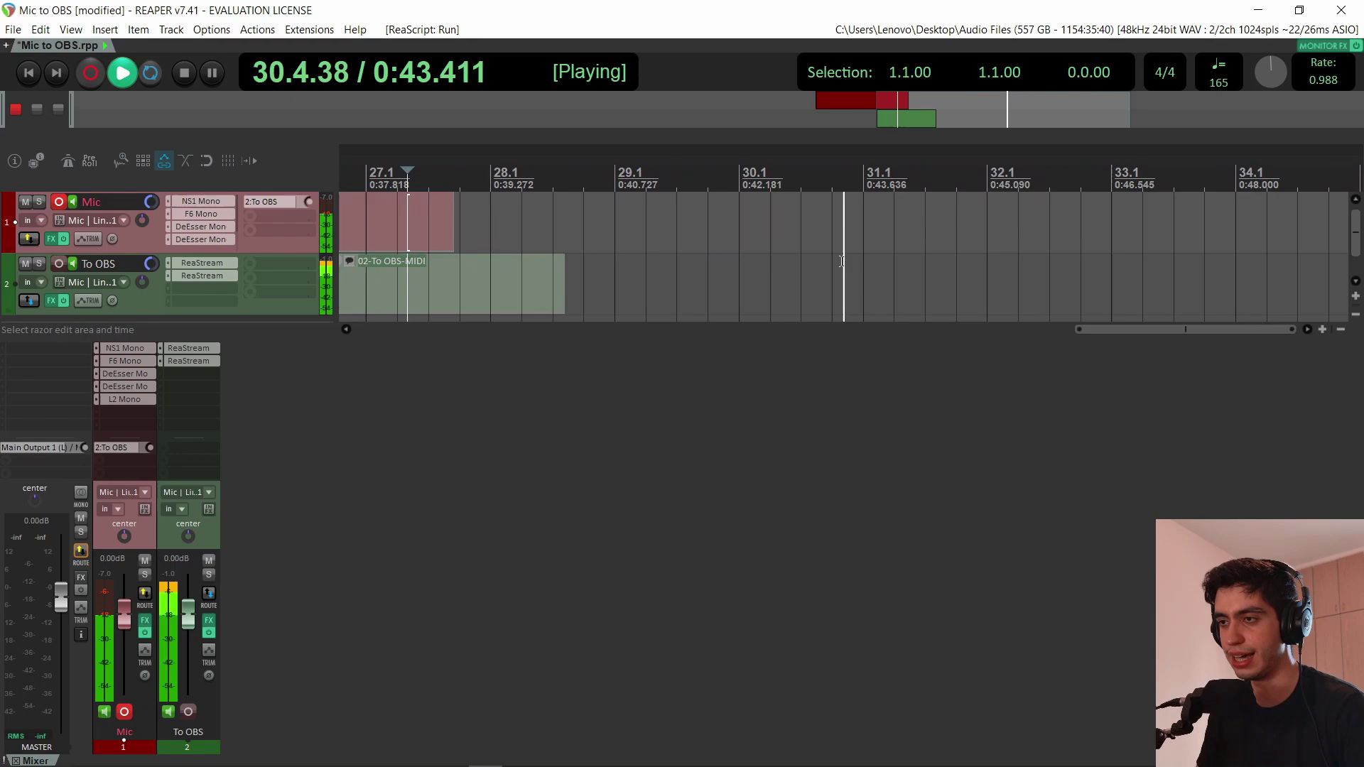
scroll(841, 261, "down", 3)
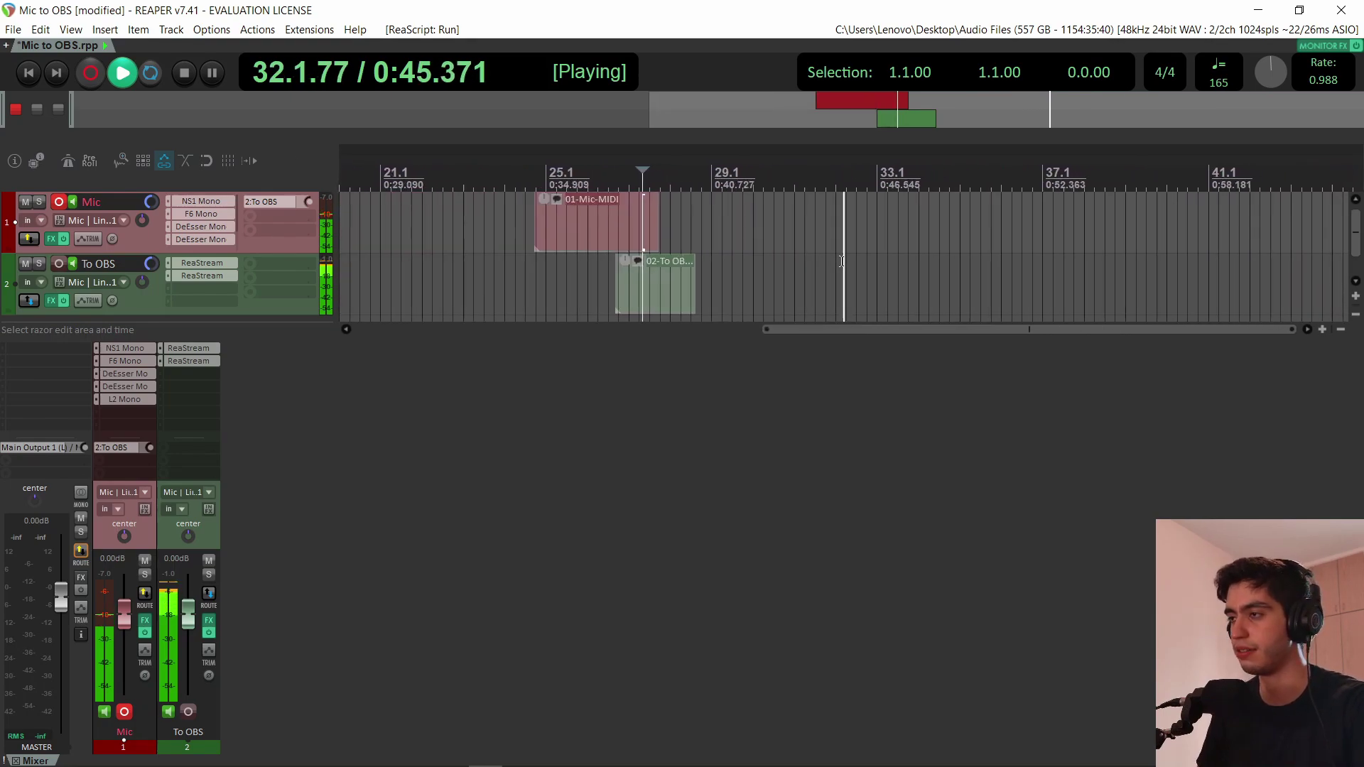
scroll(842, 262, "up", 3)
scroll(842, 262, "down", 3)
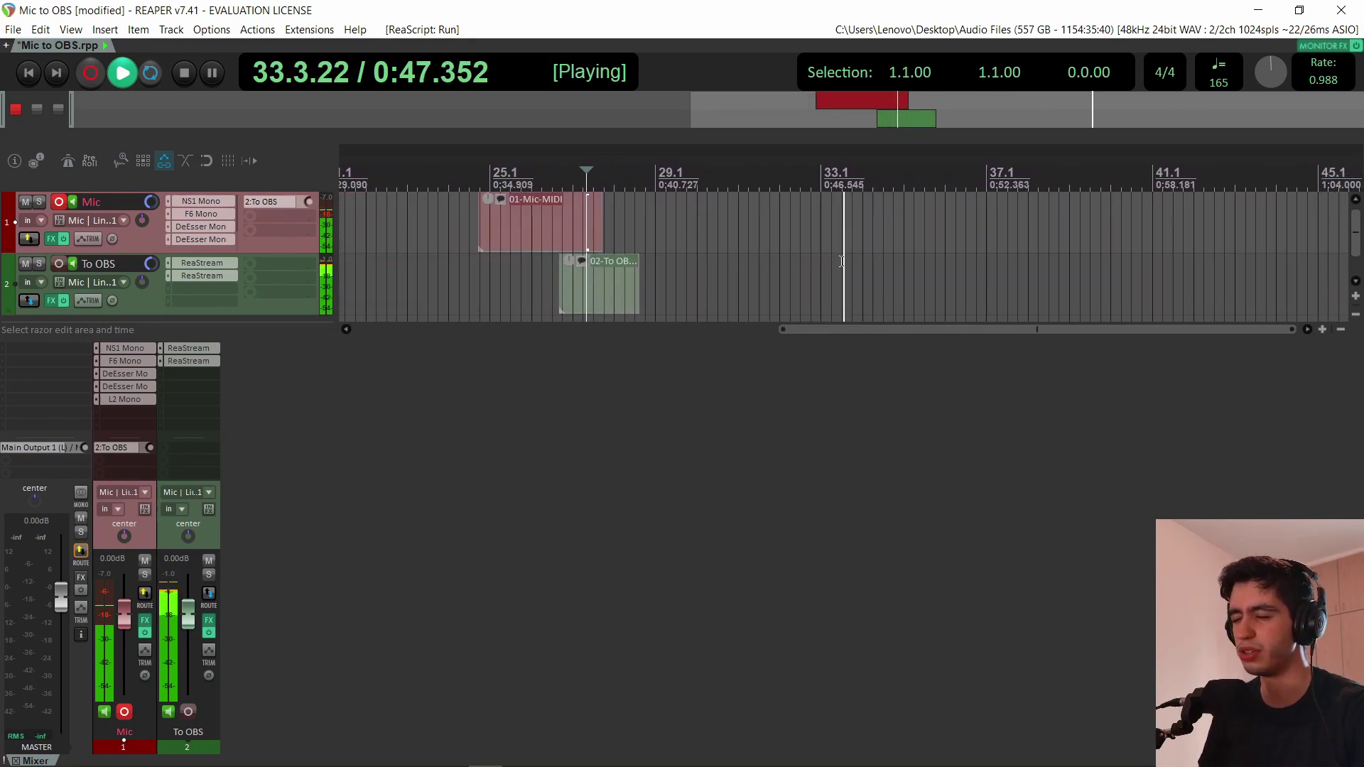